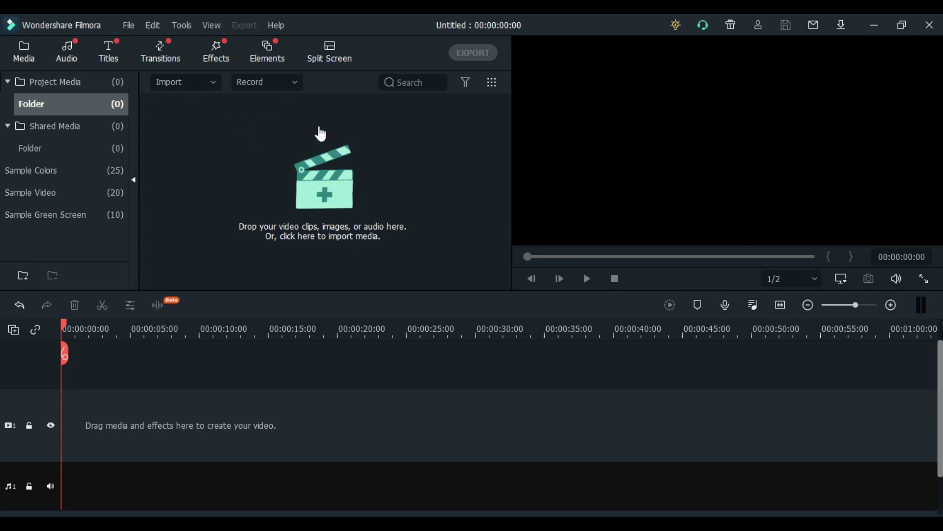
- Import the beach video file VID_40450601_135329 into the project media folder
{"action": "left_click", "coordinate": [326, 172]}
{"action": "left_click", "coordinate": [264, 116]}
{"action": "left_click", "coordinate": [338, 322]}
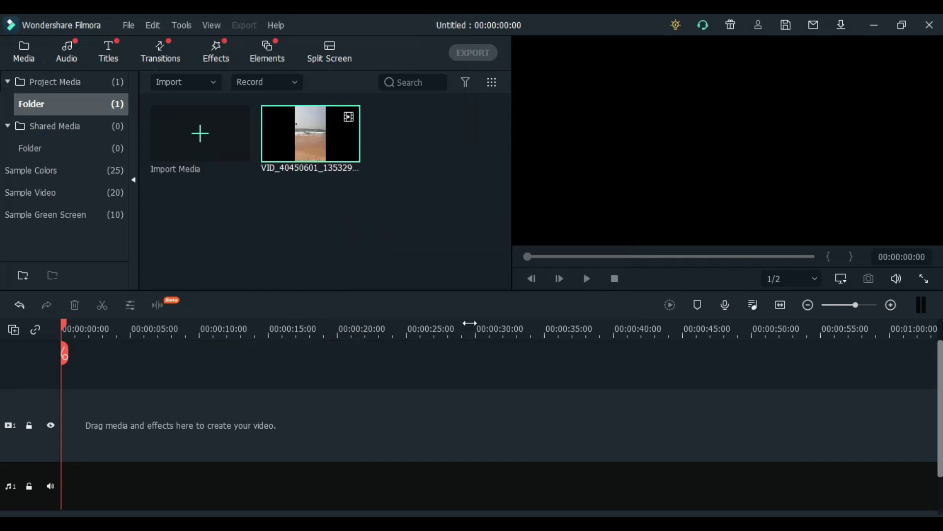
- Place the beach clip at the start of video track 1, keeping the project settings at 1920 x 1080 25fps
{"action": "left_click_drag", "start_coordinate": [304, 174], "coordinate": [60, 411]}
{"action": "left_click_drag", "start_coordinate": [123, 411], "coordinate": [124, 411]}
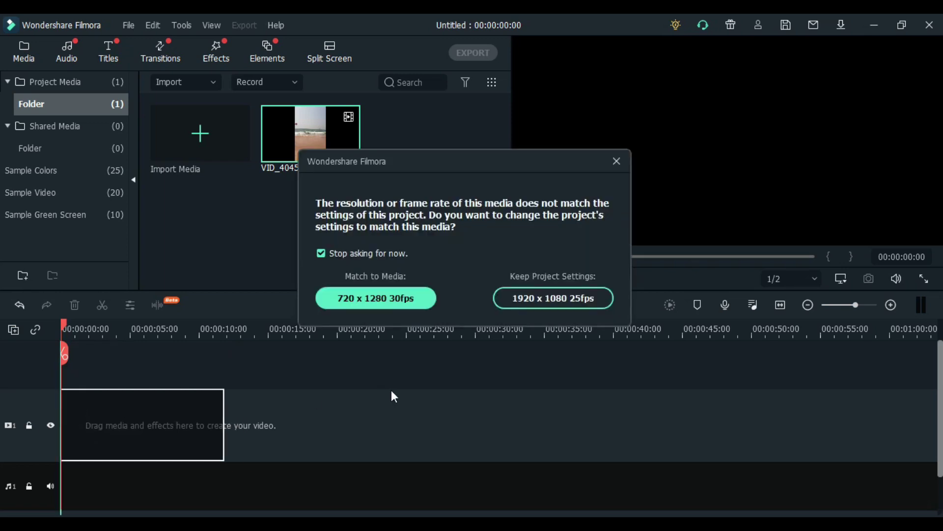
{"action": "left_click", "coordinate": [527, 297]}
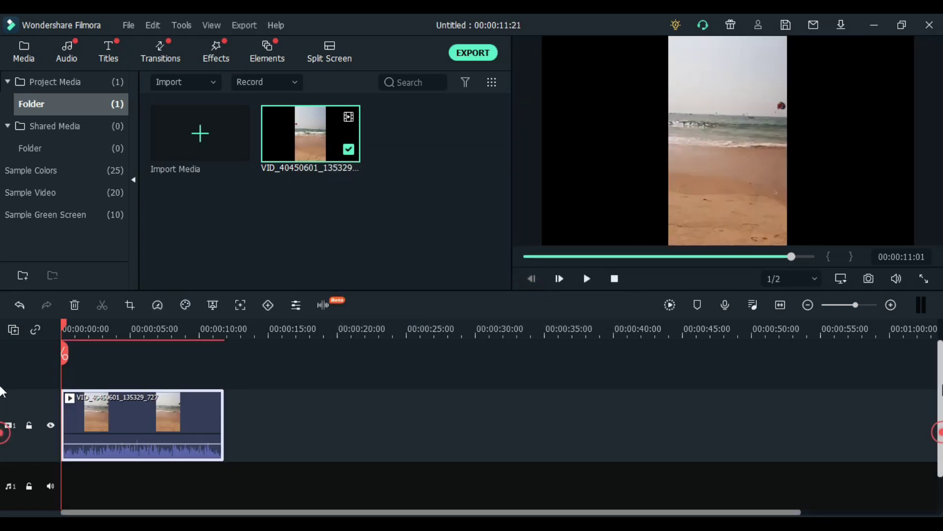
- Add the Lower Third 12 title from the Lower 3rds collection above the beach clip at the start of the timeline
{"action": "left_click", "coordinate": [116, 61]}
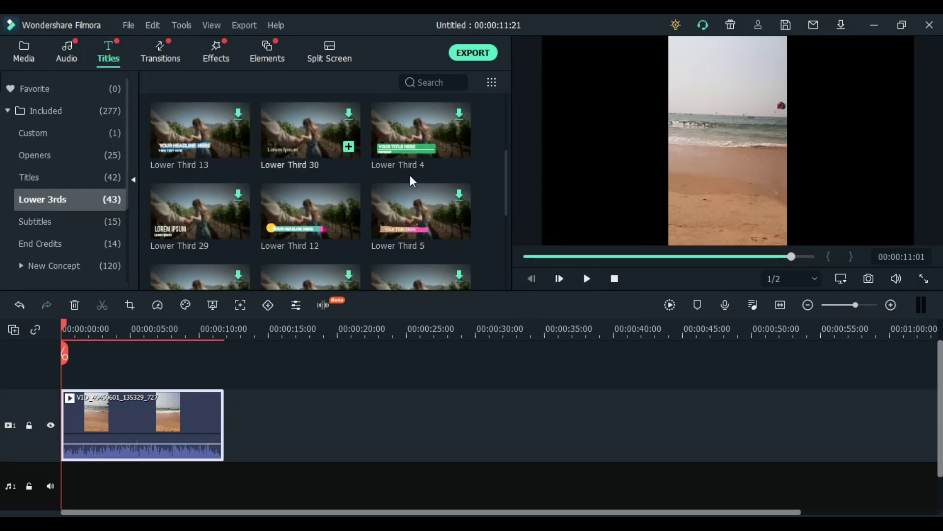
{"action": "left_click_drag", "start_coordinate": [505, 161], "coordinate": [516, 114]}
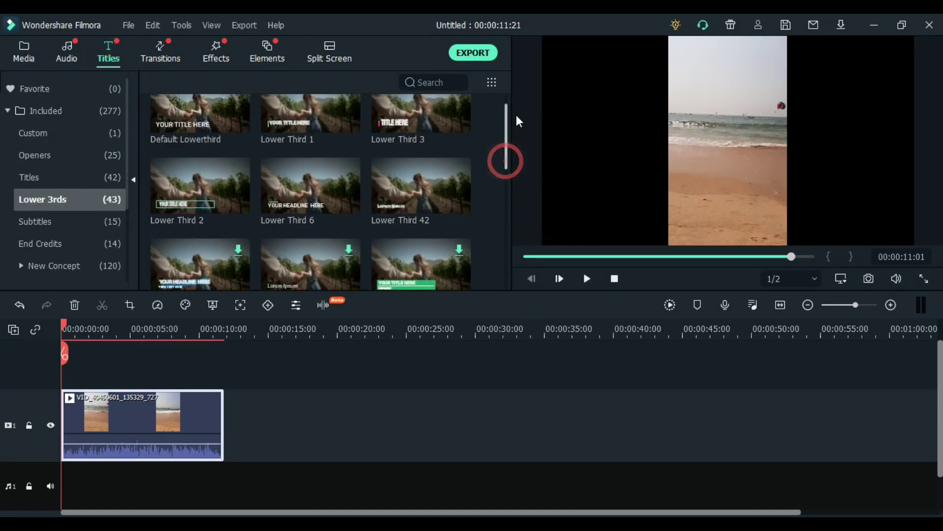
{"action": "left_click", "coordinate": [78, 132]}
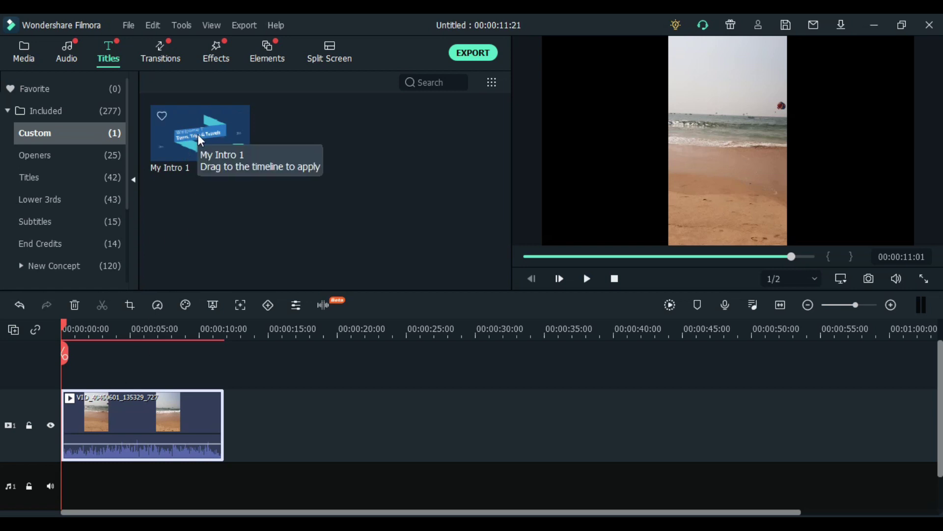
{"action": "left_click", "coordinate": [69, 199]}
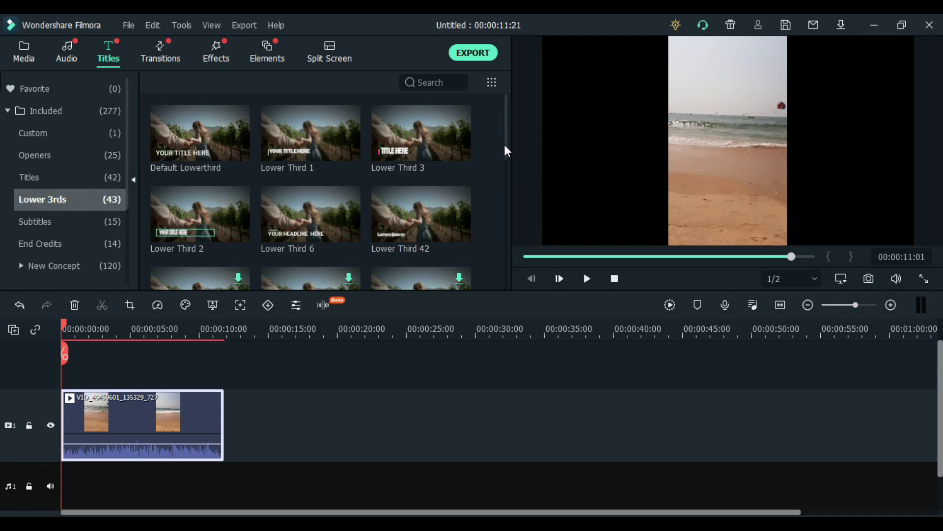
{"action": "left_click_drag", "start_coordinate": [505, 149], "coordinate": [507, 214]}
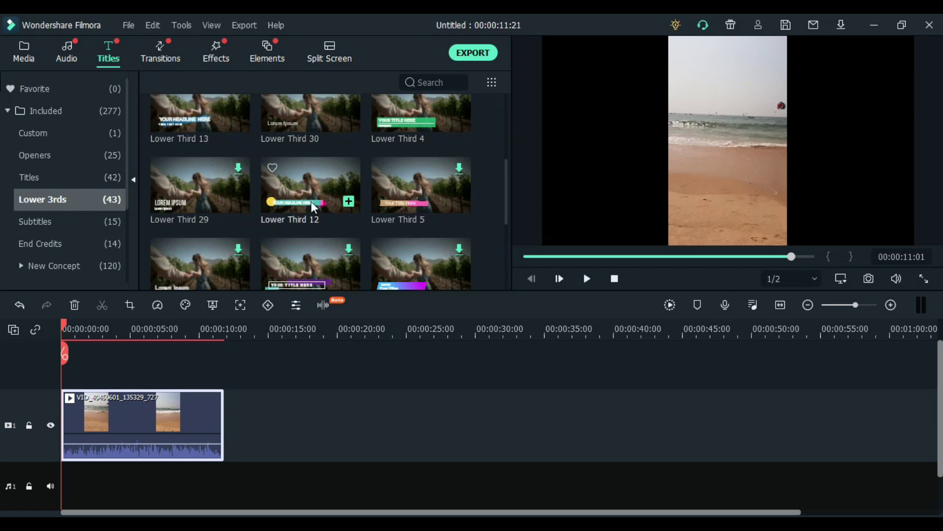
{"action": "left_click_drag", "start_coordinate": [312, 197], "coordinate": [73, 361]}
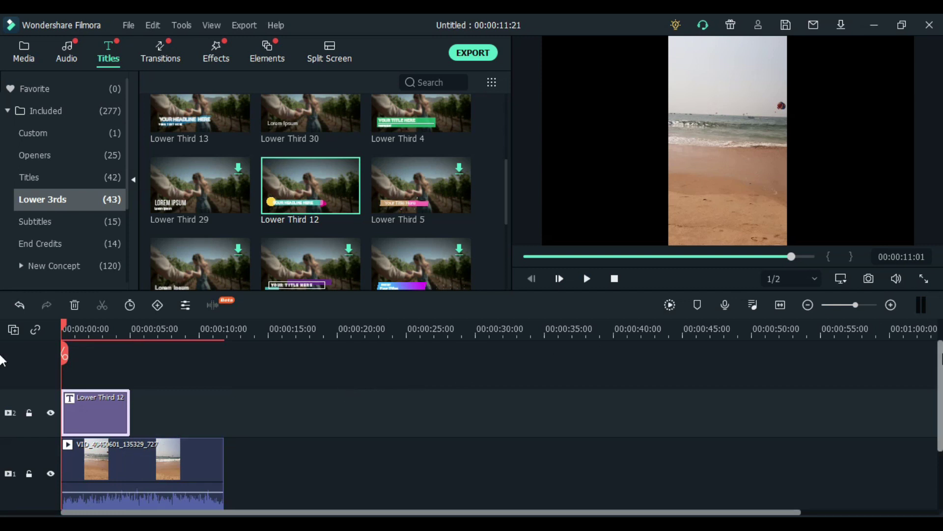
{"action": "scroll", "coordinate": [3, 376], "scroll_direction": "down", "scroll_amount": 2}
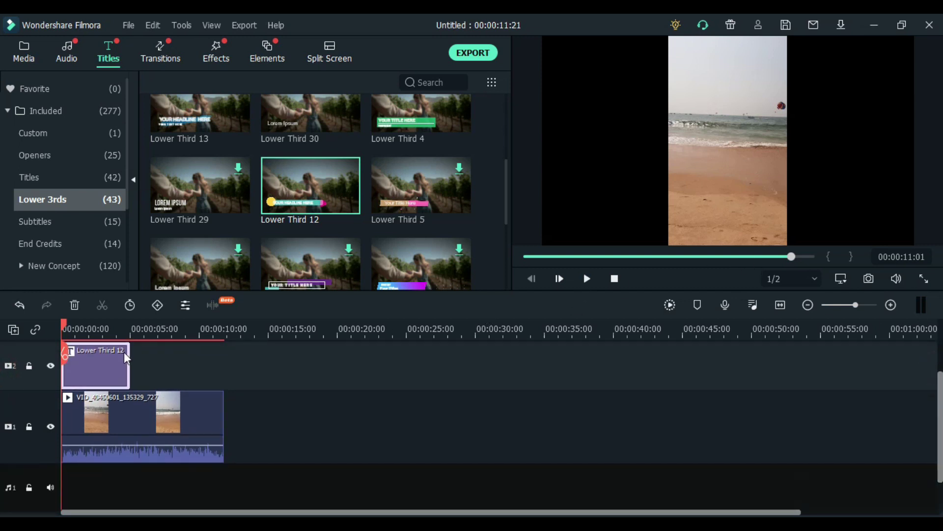
- Preview the title over the video and lower the beach clip's volume to about -29 dB
{"action": "left_click", "coordinate": [587, 279]}
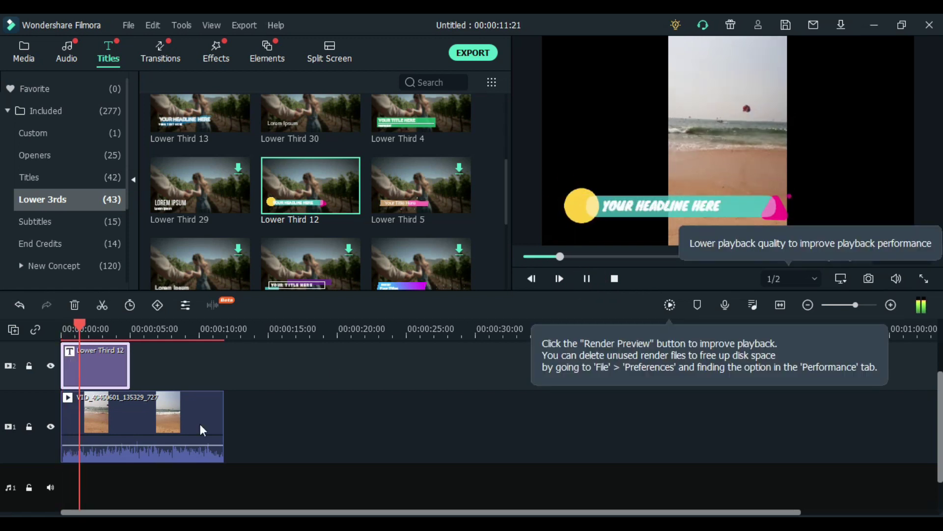
{"action": "left_click_drag", "start_coordinate": [167, 445], "coordinate": [165, 457]}
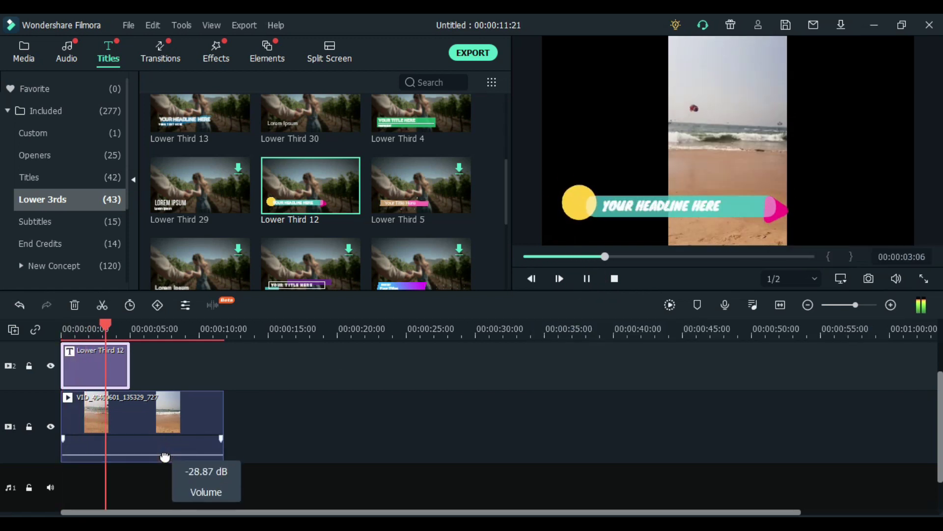
{"action": "left_click", "coordinate": [586, 281]}
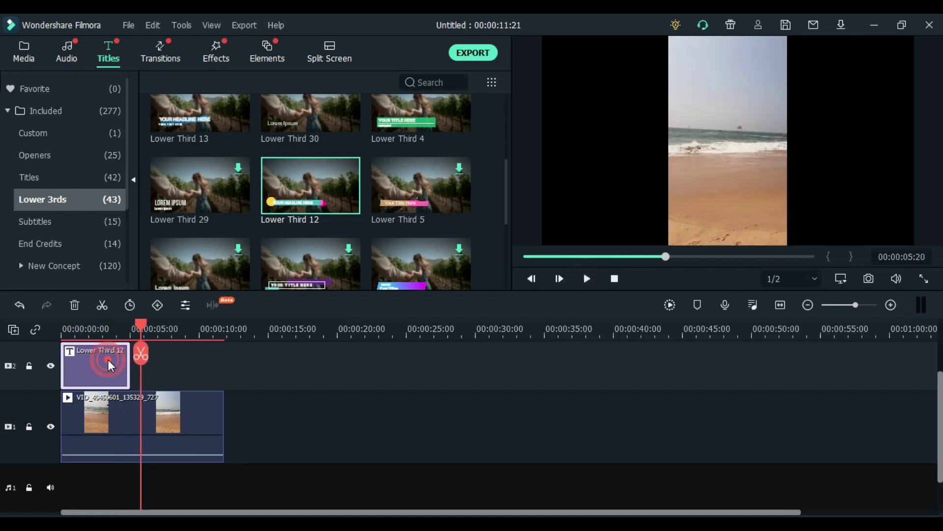
- Replace the Lower Third 12 headline with "Baga Beach" and shift the text toward the banner's yellow circle
{"action": "double_click", "coordinate": [95, 371]}
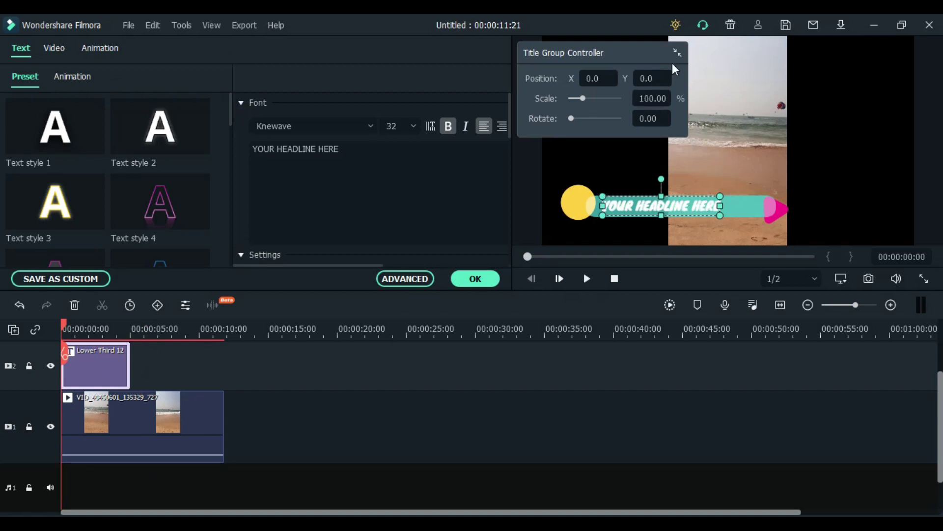
{"action": "triple_click", "coordinate": [399, 177]}
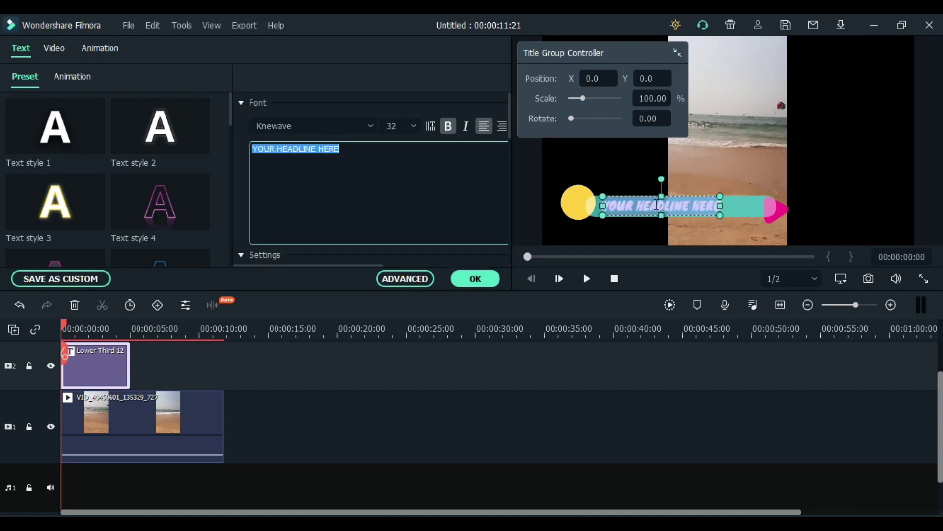
{"action": "type", "text": "B"}
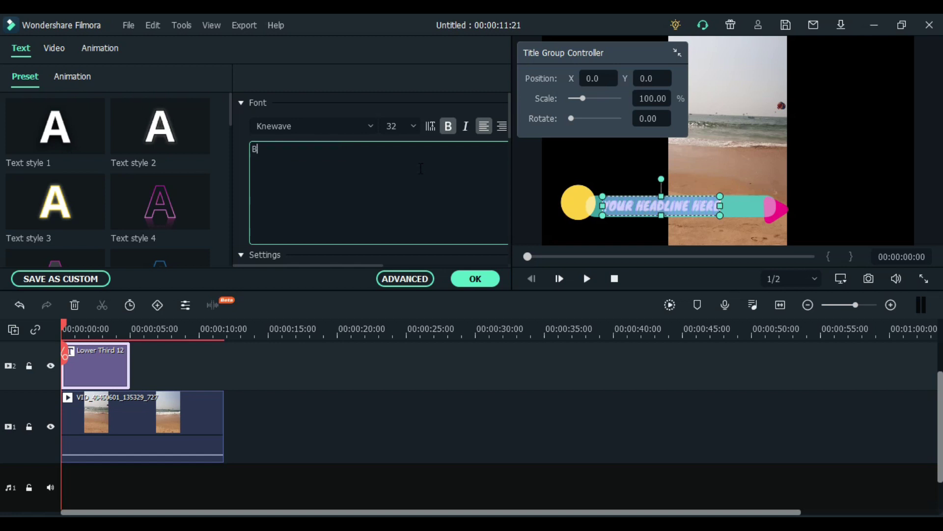
{"action": "type", "text": "aga Beach"}
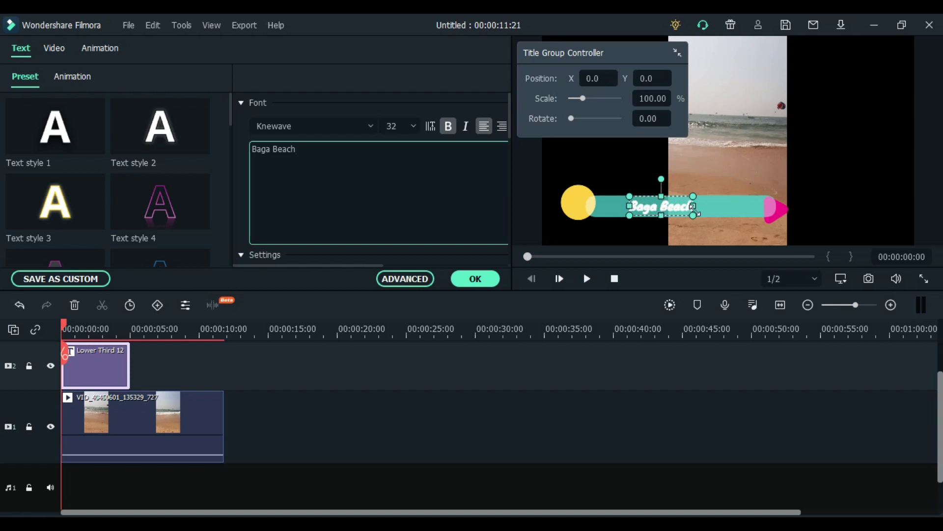
{"action": "mouse_move", "coordinate": [645, 217]}
{"action": "left_mouse_down"}
{"action": "mouse_move", "coordinate": [634, 211]}
{"action": "mouse_move", "coordinate": [811, 142]}
{"action": "mouse_move", "coordinate": [736, 188]}
{"action": "mouse_move", "coordinate": [739, 177]}
{"action": "mouse_move", "coordinate": [628, 215]}
{"action": "left_mouse_up"}
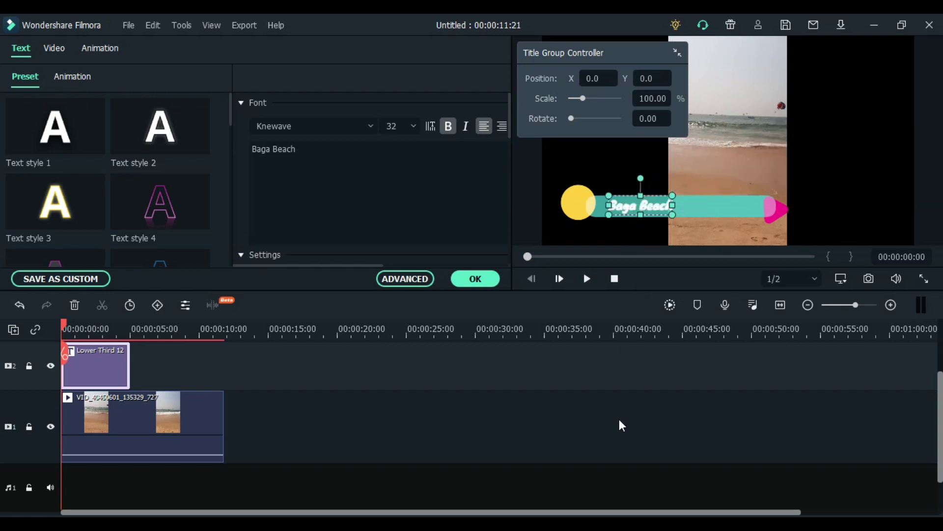
{"action": "left_click", "coordinate": [619, 418]}
{"action": "left_click", "coordinate": [620, 216]}
- Set the Baga Beach text to the Berlin Sans FB Demi Negreta font at size 44
{"action": "left_click", "coordinate": [367, 125]}
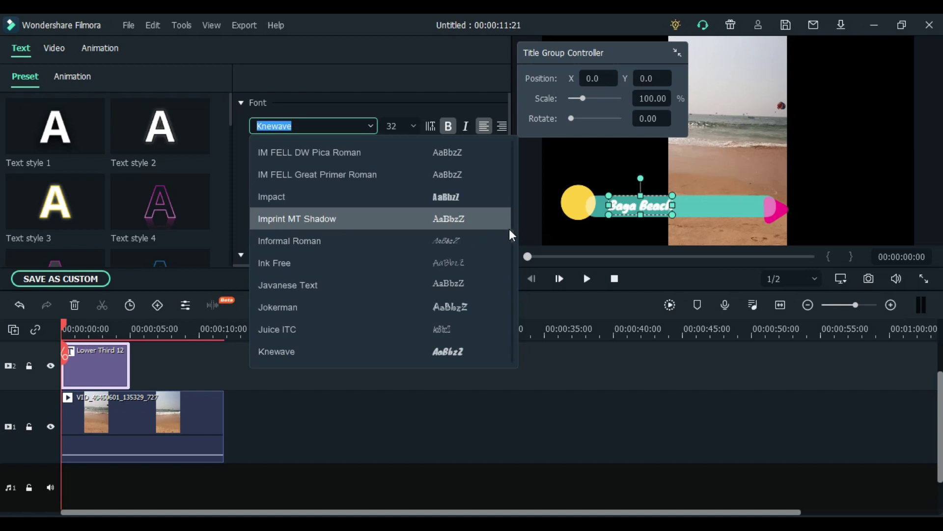
{"action": "left_click_drag", "start_coordinate": [512, 234], "coordinate": [514, 173]}
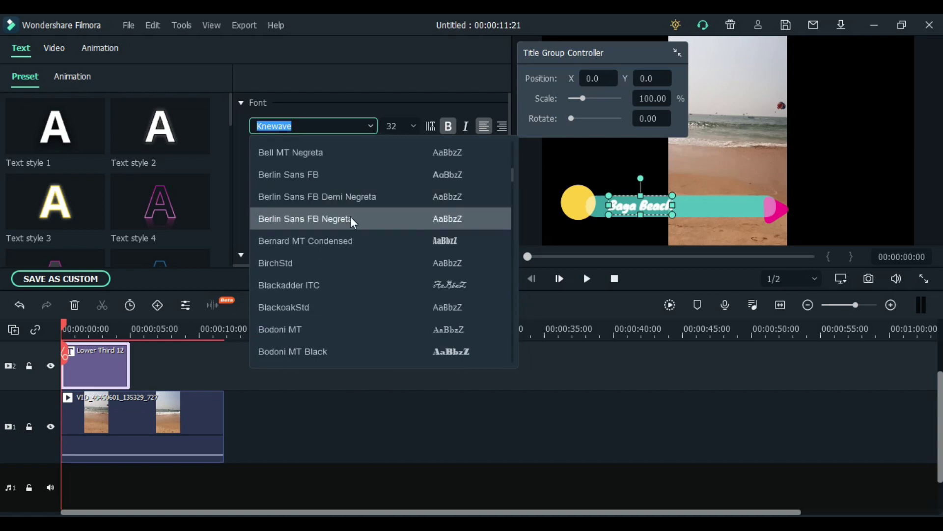
{"action": "left_click", "coordinate": [350, 195]}
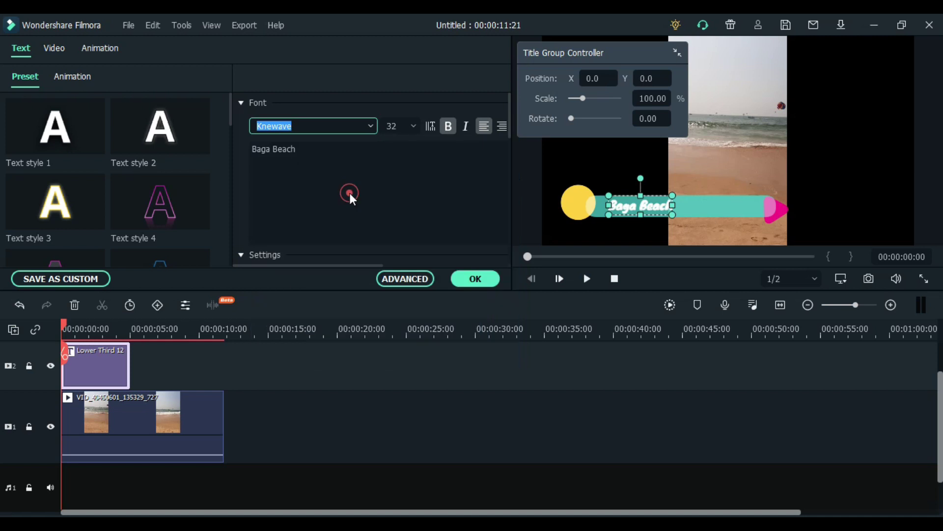
{"action": "left_click", "coordinate": [413, 127]}
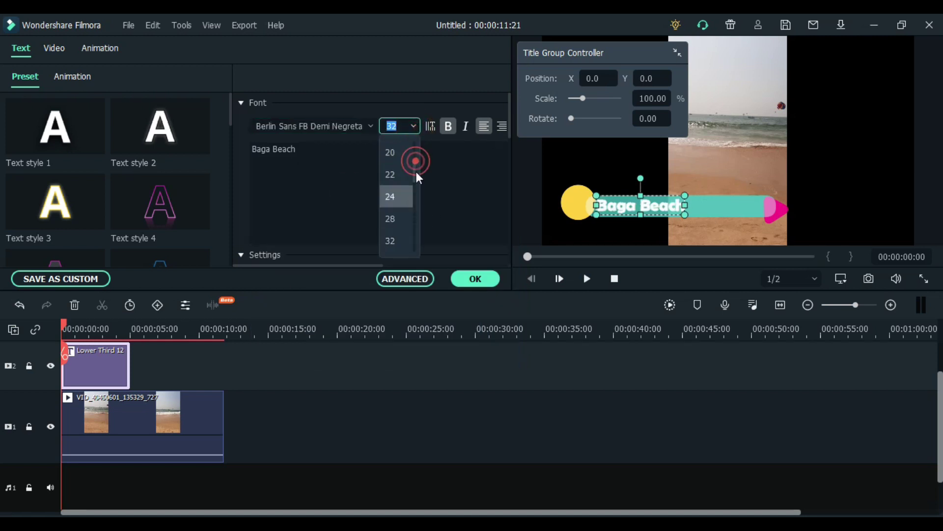
{"action": "left_click", "coordinate": [413, 244]}
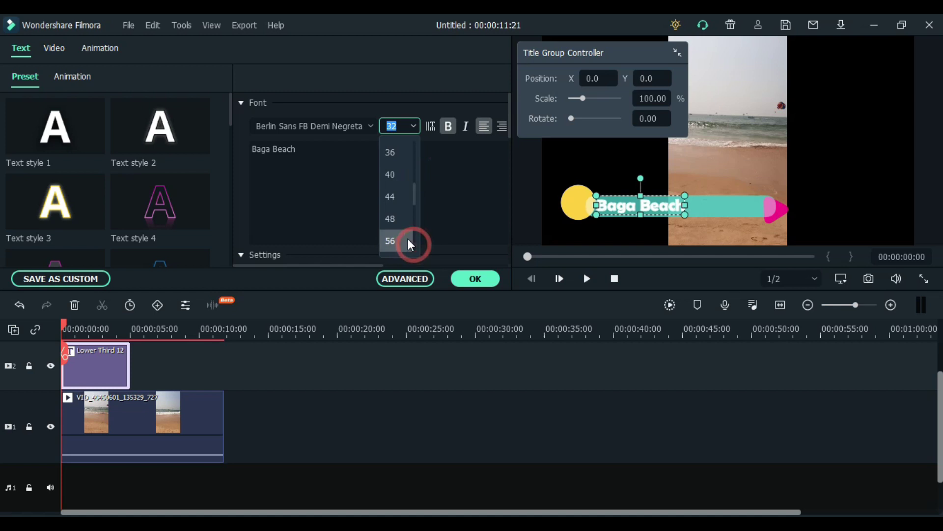
{"action": "left_click", "coordinate": [398, 196]}
- Reposition the enlarged Baga Beach text so it sits centred within the teal banner
{"action": "left_click", "coordinate": [646, 211]}
{"action": "left_click_drag", "start_coordinate": [663, 208], "coordinate": [667, 209]}
{"action": "left_click", "coordinate": [644, 396]}
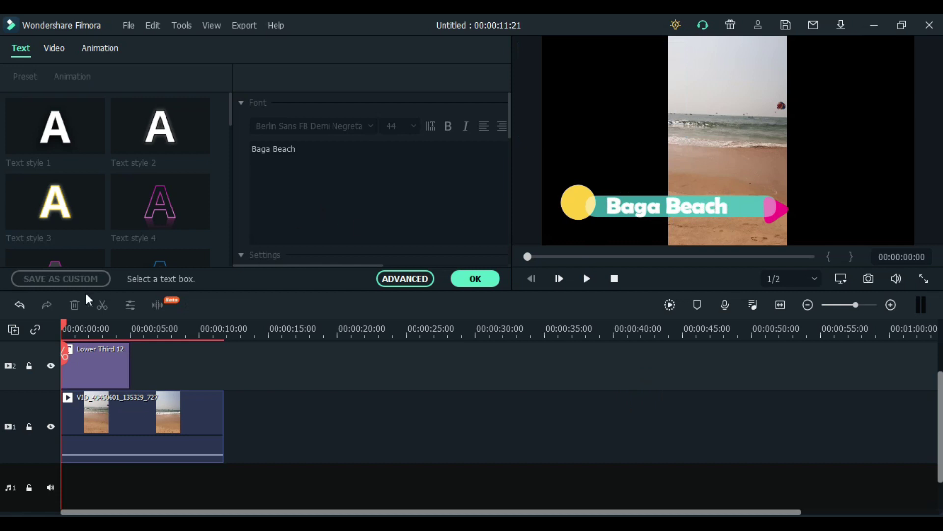
- Save the Baga Beach title's text settings as a custom title named "My New Title 1"
{"action": "left_click", "coordinate": [654, 211]}
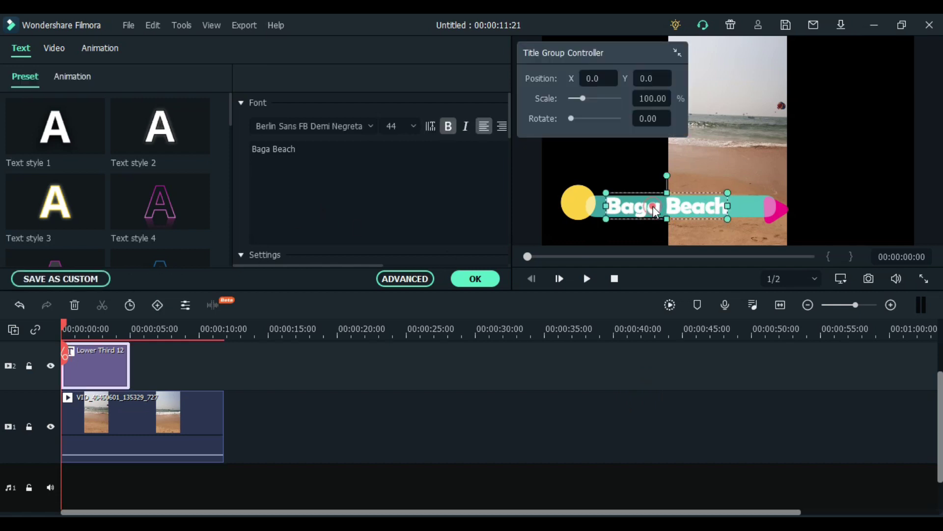
{"action": "left_click", "coordinate": [67, 281]}
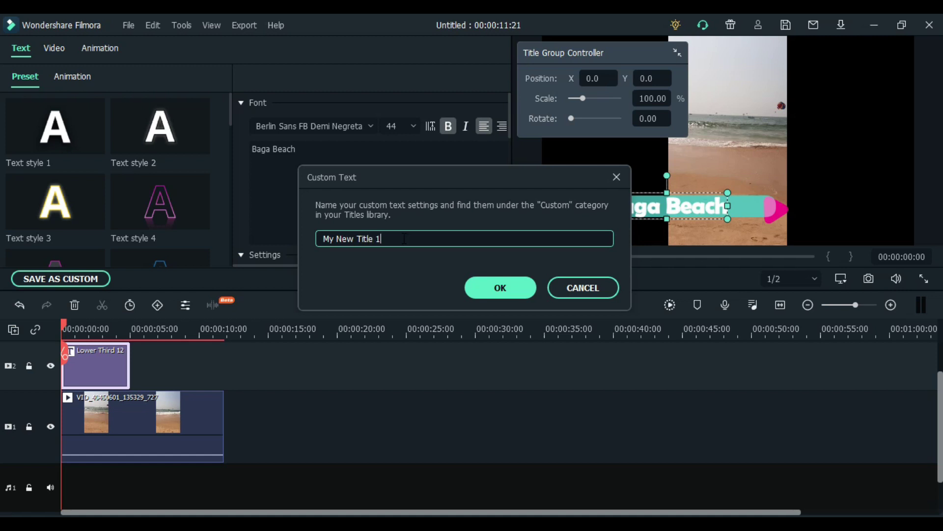
{"action": "left_click", "coordinate": [489, 287]}
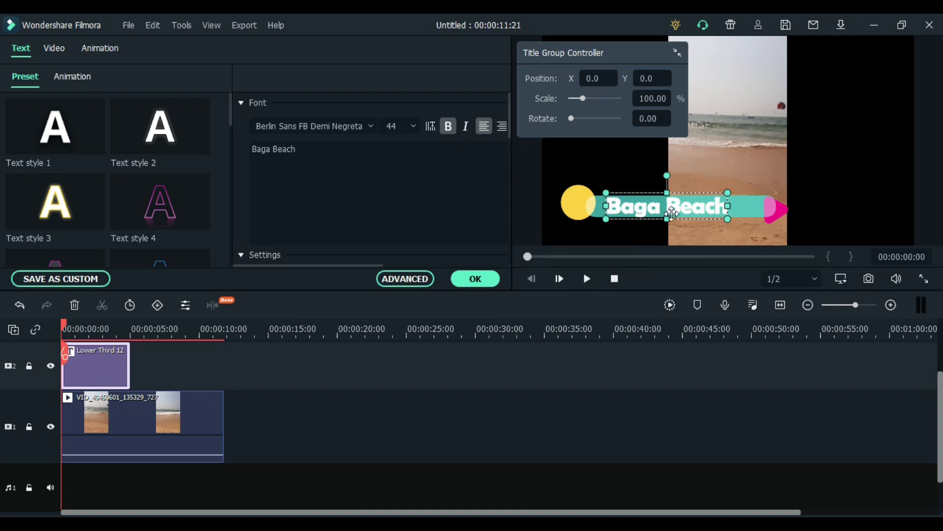
- Try the Text style 6 preset on the Baga Beach text
{"action": "left_click", "coordinate": [841, 215]}
{"action": "left_click", "coordinate": [708, 209]}
{"action": "left_click_drag", "start_coordinate": [231, 115], "coordinate": [229, 135]}
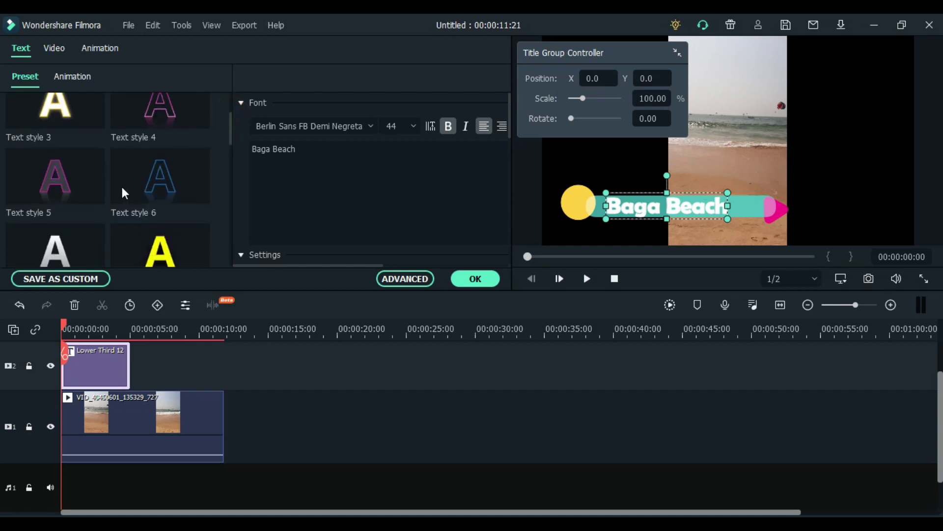
{"action": "left_click", "coordinate": [162, 186]}
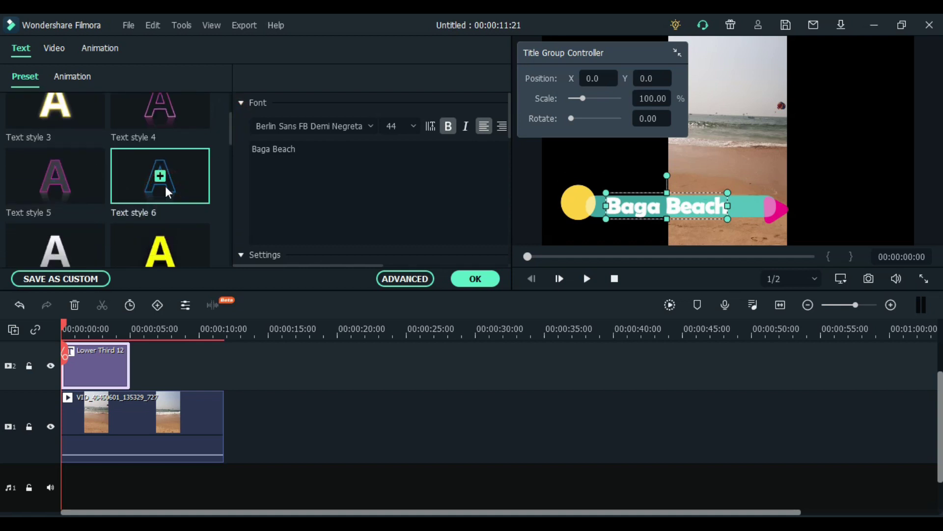
{"action": "left_click", "coordinate": [166, 189]}
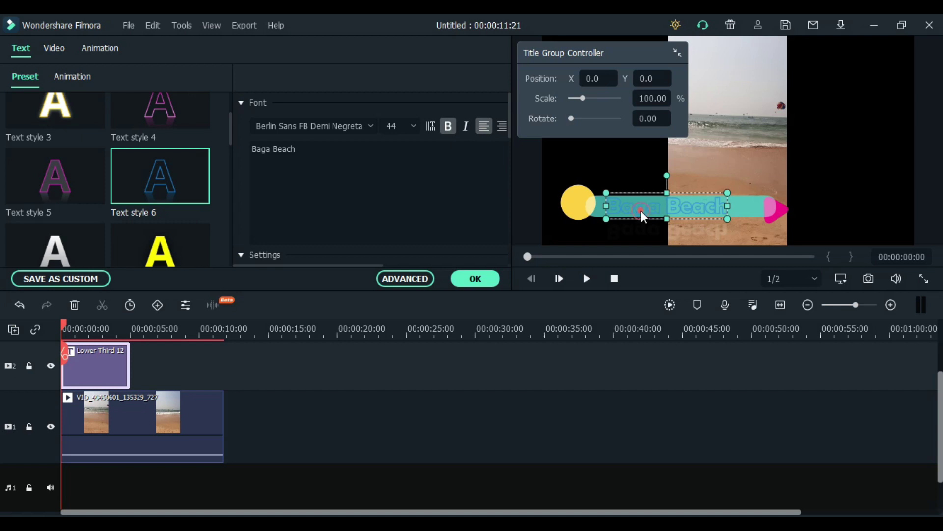
- Apply the Text style 1 preset to the Baga Beach text
{"action": "left_click_drag", "start_coordinate": [231, 140], "coordinate": [166, 107]}
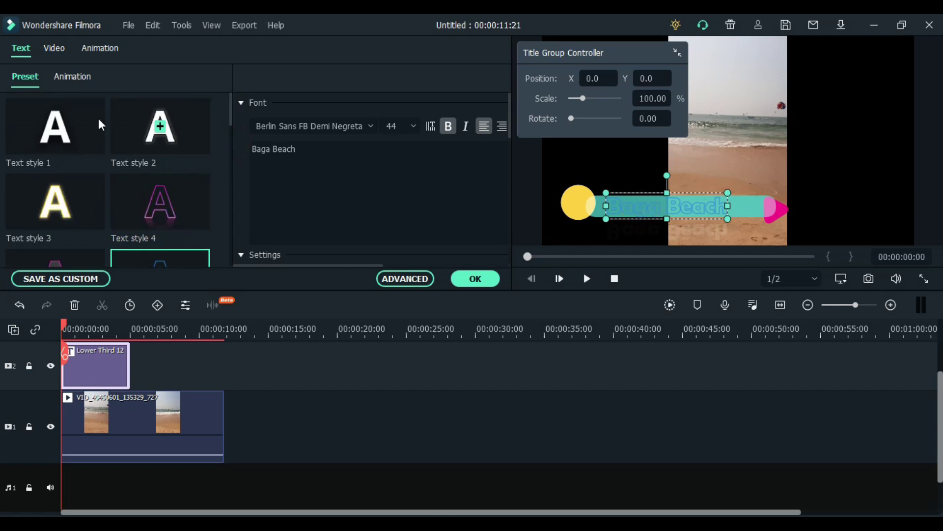
{"action": "left_click", "coordinate": [55, 128]}
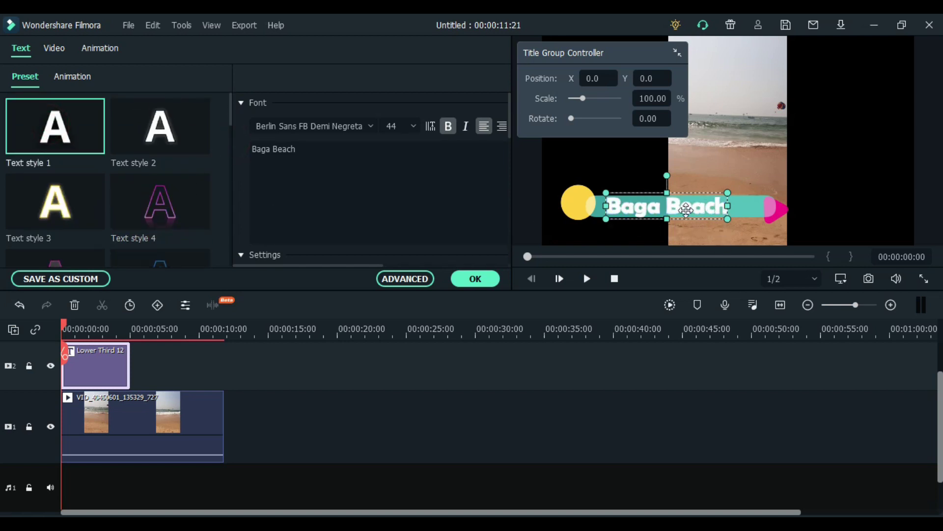
{"action": "left_click", "coordinate": [337, 193]}
- Apply the Type Writer text animation to the Baga Beach title
{"action": "left_click", "coordinate": [68, 78]}
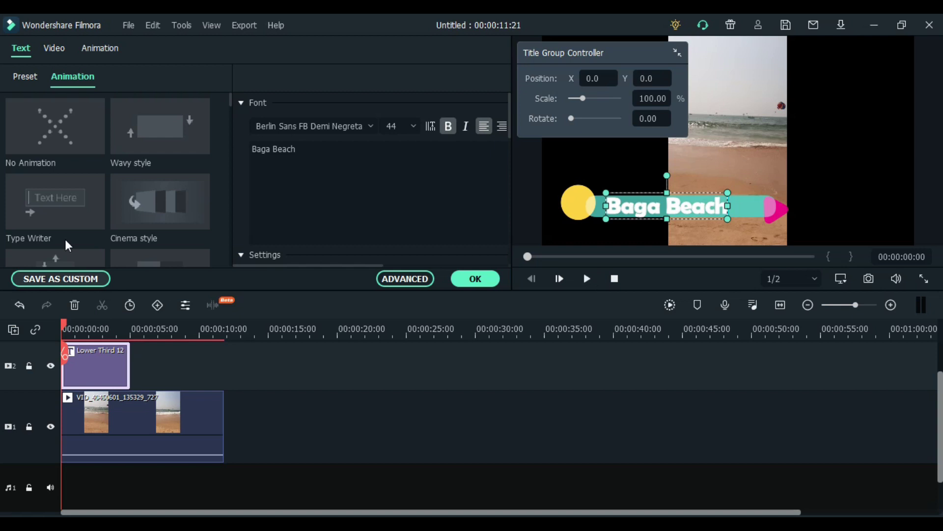
{"action": "mouse_move", "coordinate": [56, 208]}
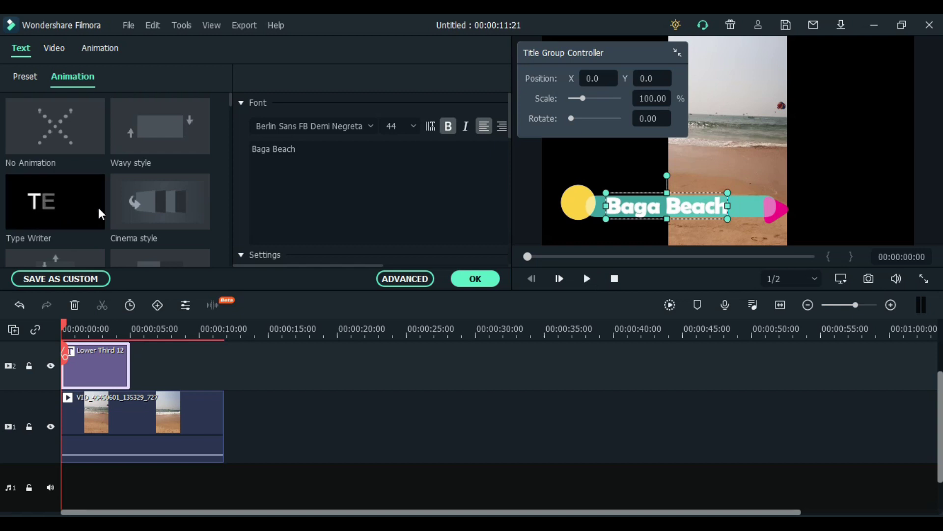
{"action": "left_click", "coordinate": [52, 208]}
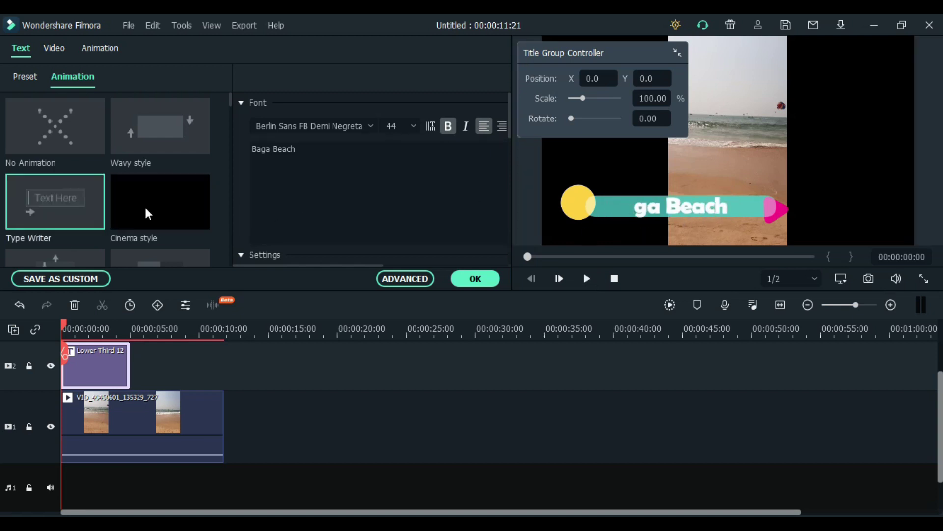
- Try the Random and Up Roll text animations on the Baga Beach title, settling on Down Dir Insert
{"action": "left_click_drag", "start_coordinate": [229, 101], "coordinate": [230, 111]}
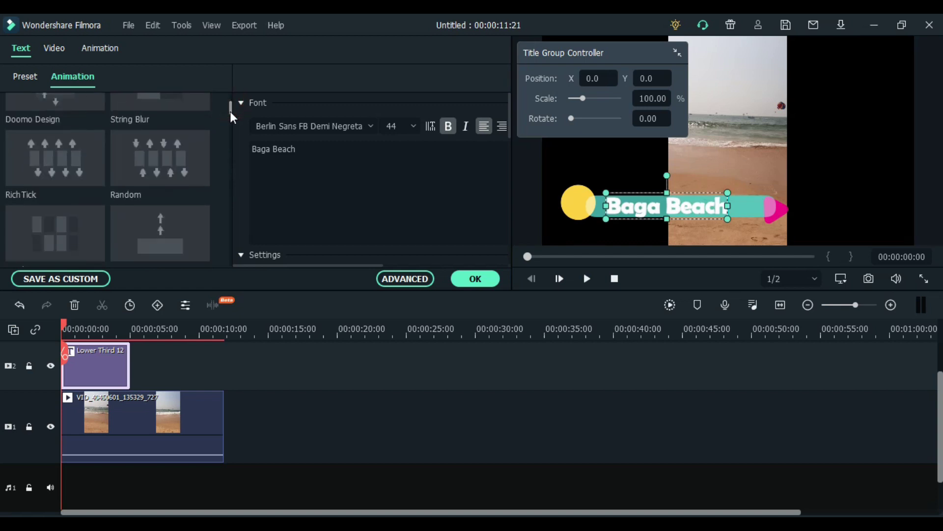
{"action": "left_click", "coordinate": [165, 156]}
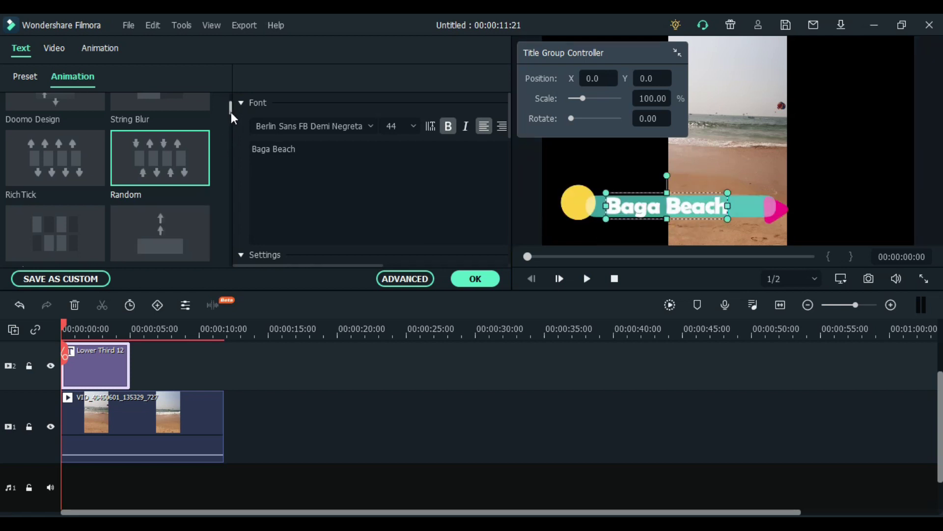
{"action": "left_click_drag", "start_coordinate": [231, 112], "coordinate": [231, 125]}
{"action": "left_click", "coordinate": [72, 172]}
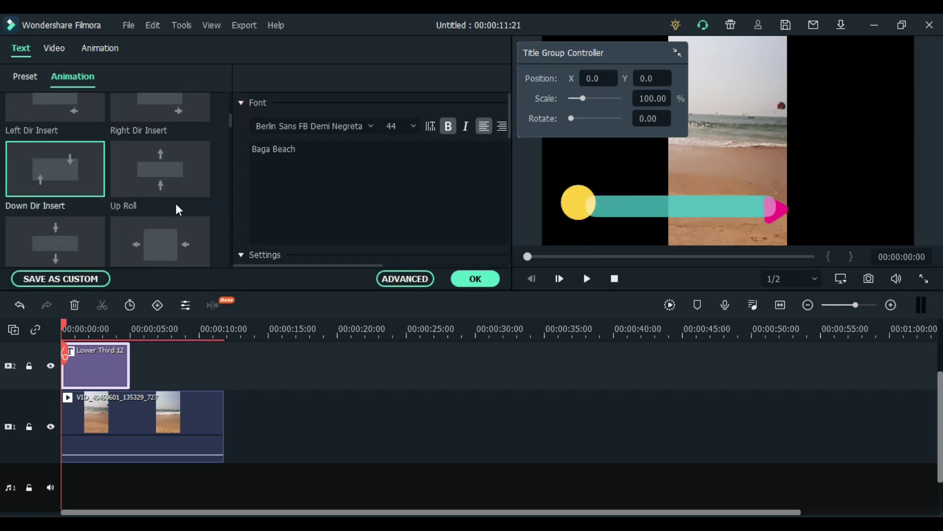
{"action": "left_click", "coordinate": [152, 173]}
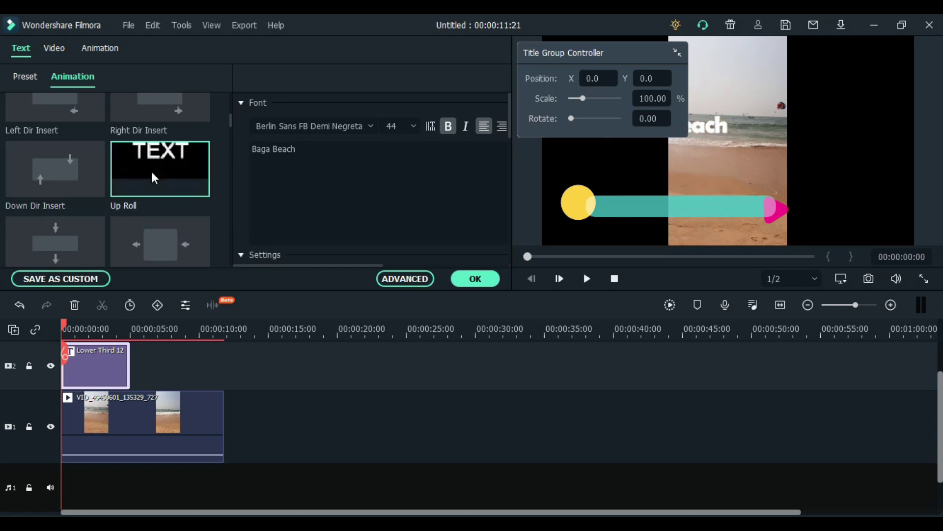
{"action": "left_click", "coordinate": [70, 240]}
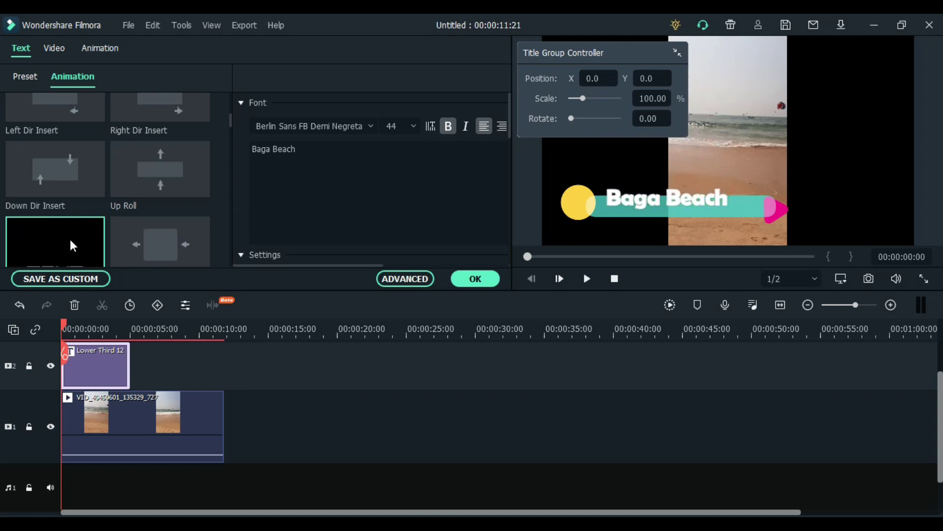
{"action": "left_click", "coordinate": [39, 173]}
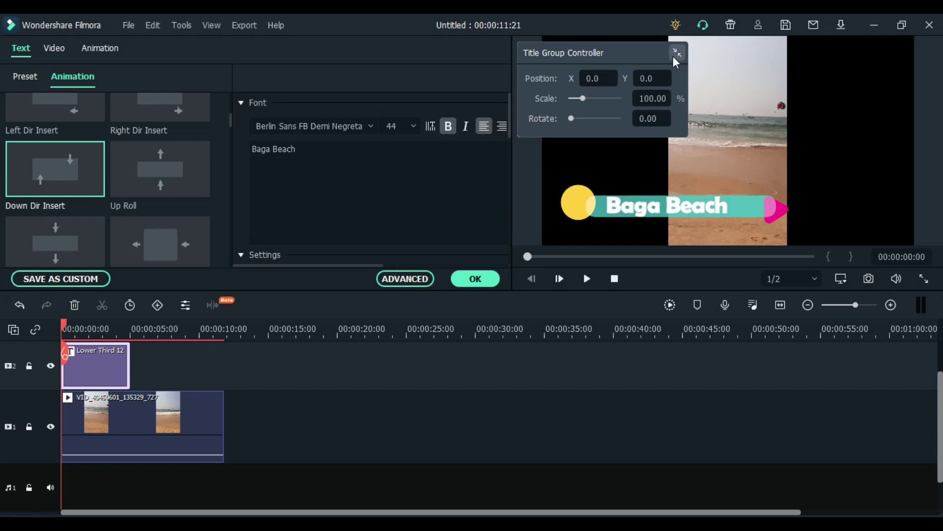
{"action": "left_click", "coordinate": [440, 193]}
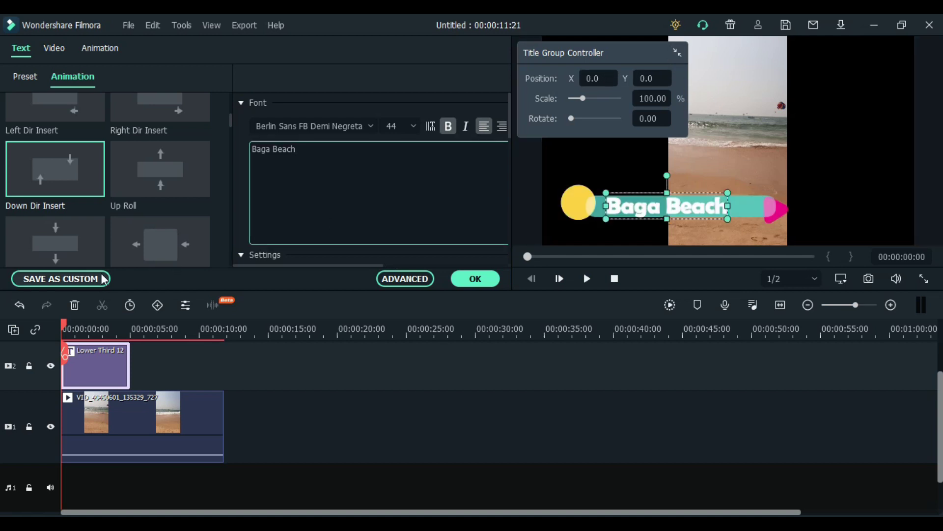
- Open the title in the advanced text editor and select the Baga Beach text for customizing
{"action": "left_click", "coordinate": [393, 281]}
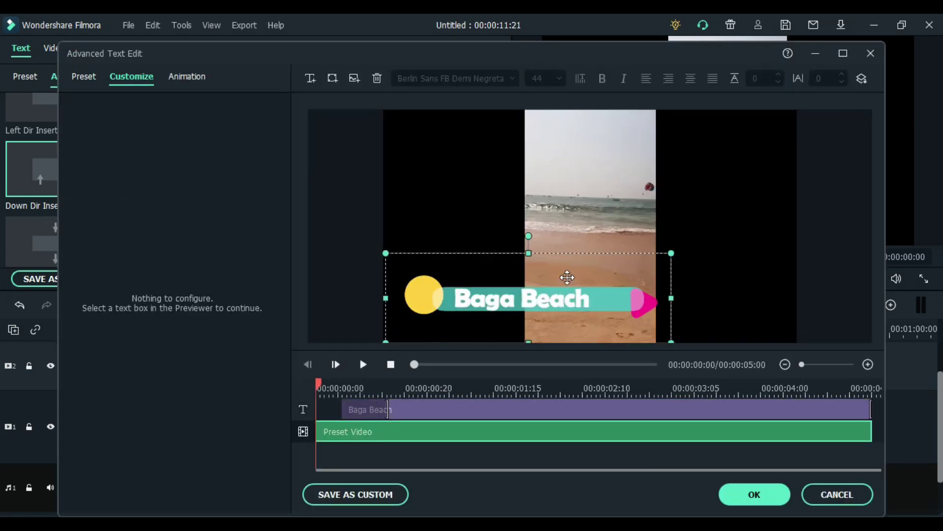
{"action": "left_click_drag", "start_coordinate": [621, 55], "coordinate": [634, 43]}
{"action": "left_click", "coordinate": [545, 271]}
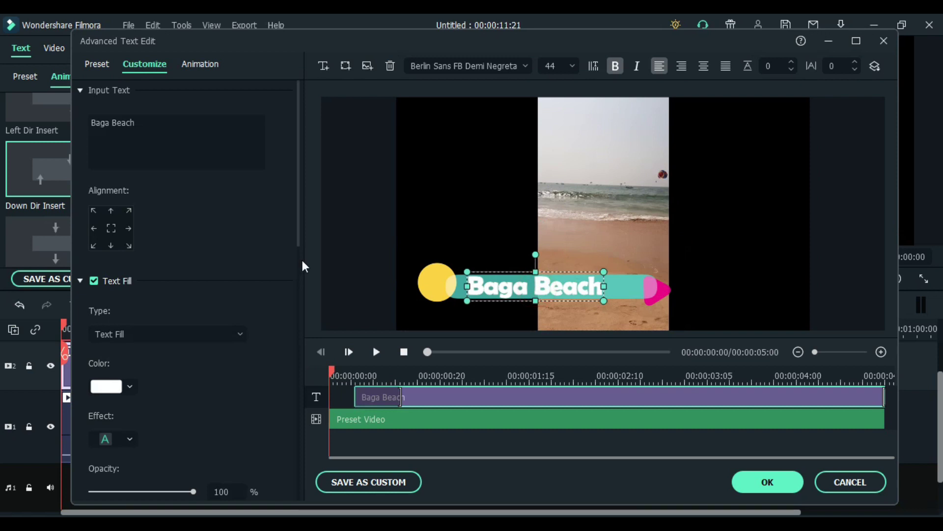
{"action": "left_click", "coordinate": [173, 149]}
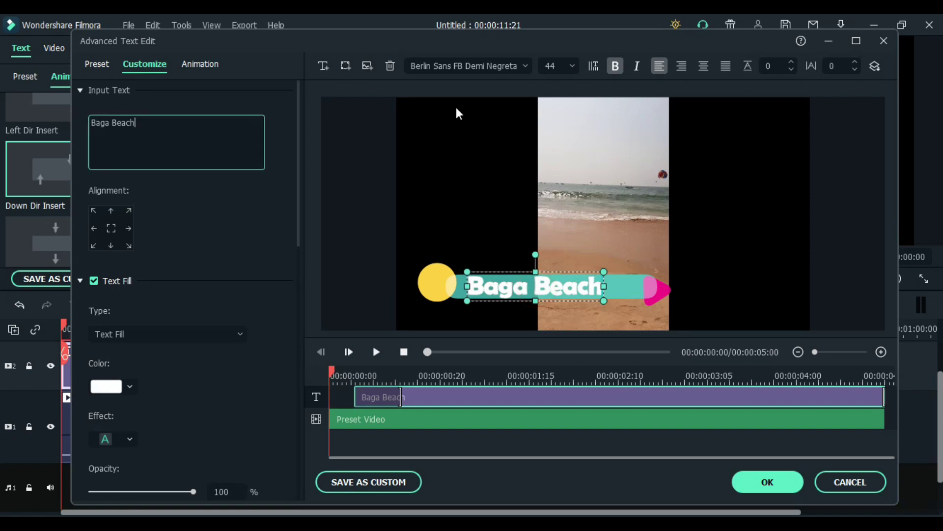
- Turn off bold formatting for the Baga Beach text in the advanced text editor
{"action": "left_click", "coordinate": [572, 67]}
{"action": "left_click", "coordinate": [571, 68]}
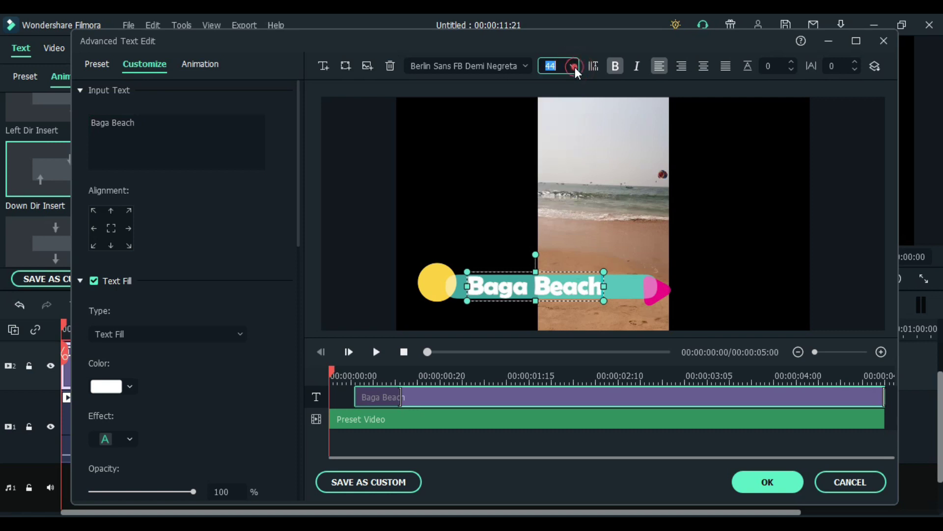
{"action": "left_click", "coordinate": [615, 67]}
{"action": "left_click", "coordinate": [615, 67]}
{"action": "left_click", "coordinate": [615, 67]}
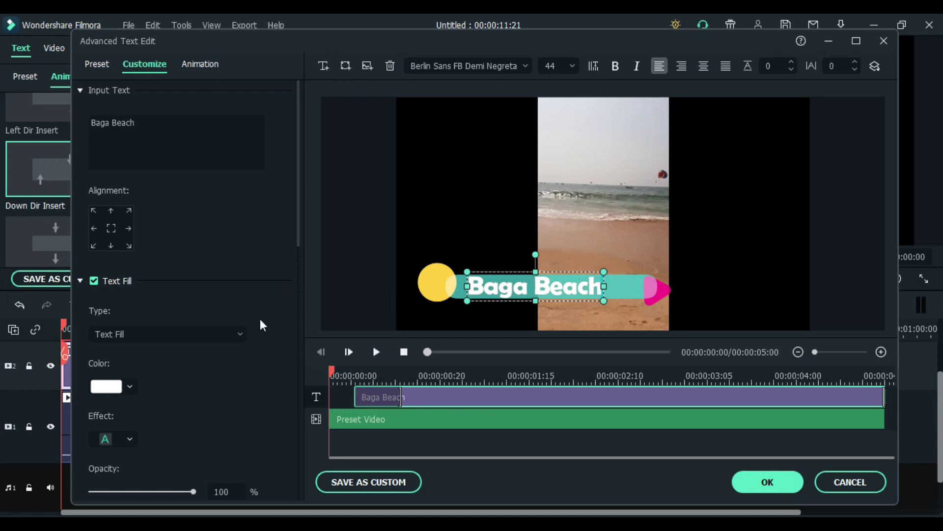
- Play the title preview through and bring the playhead back to 00:00:00:15
{"action": "left_click_drag", "start_coordinate": [298, 220], "coordinate": [299, 199]}
{"action": "left_click", "coordinate": [376, 350]}
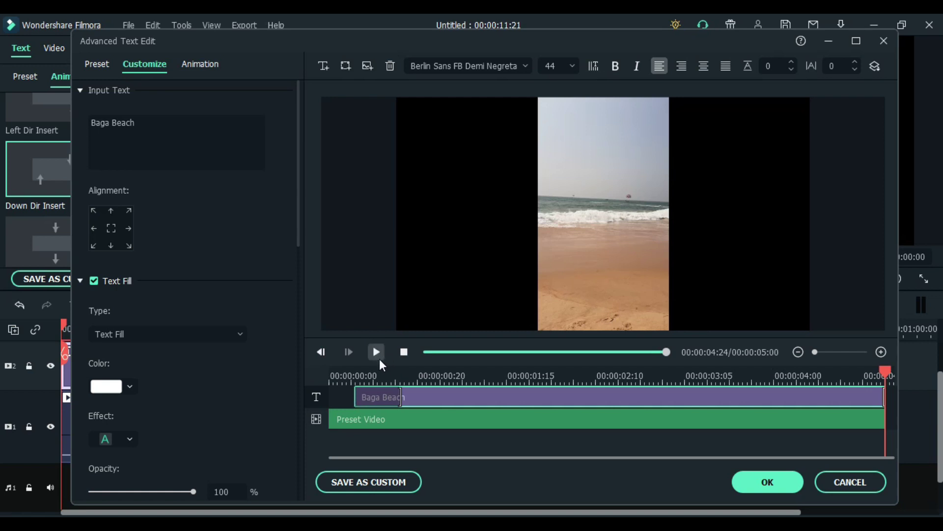
{"action": "left_click_drag", "start_coordinate": [884, 377], "coordinate": [399, 406]}
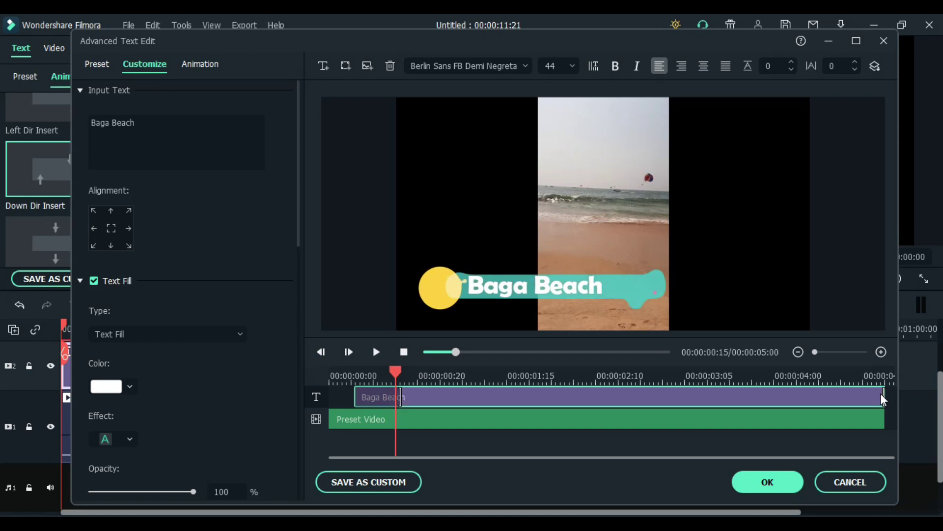
- Try ending the Baga Beach text clip before the Preset Video clip, then restore its end to match that clip
{"action": "left_click_drag", "start_coordinate": [883, 394], "coordinate": [827, 394]}
{"action": "left_click_drag", "start_coordinate": [397, 374], "coordinate": [852, 379]}
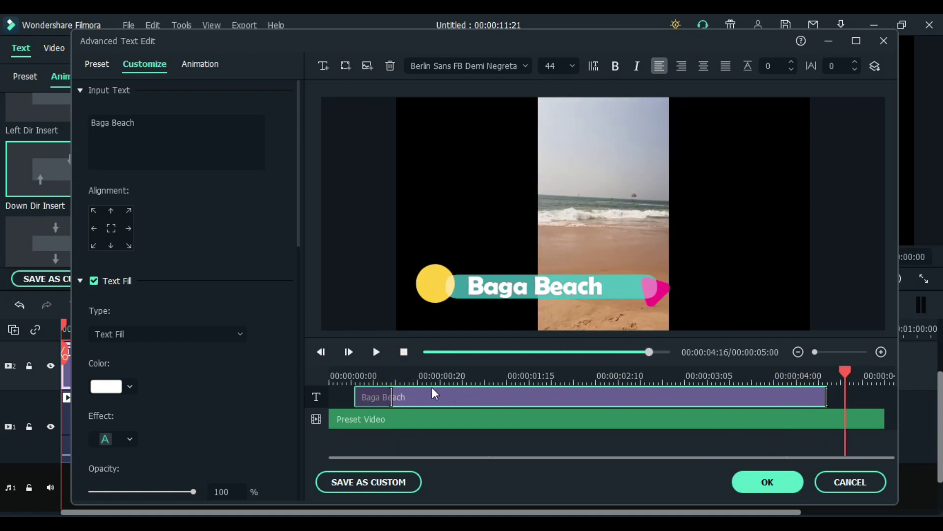
{"action": "left_click", "coordinate": [378, 357]}
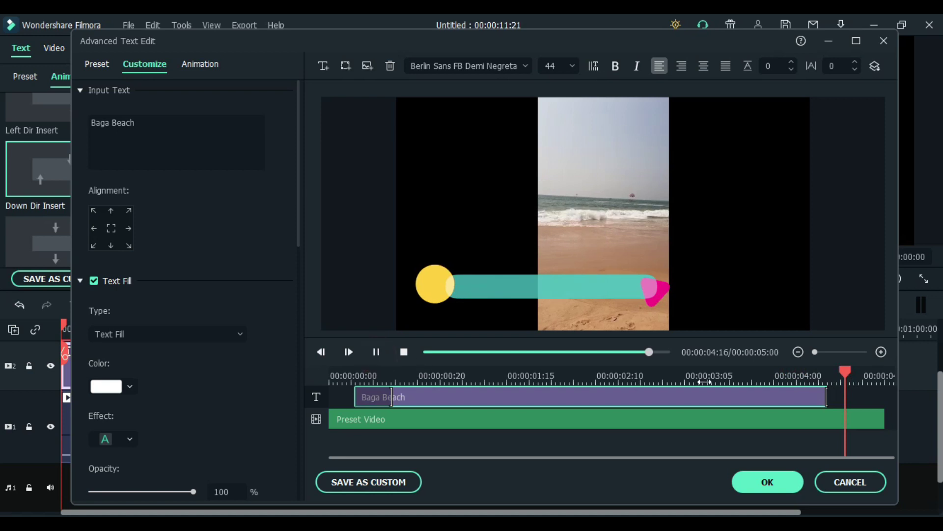
{"action": "left_click", "coordinate": [375, 355]}
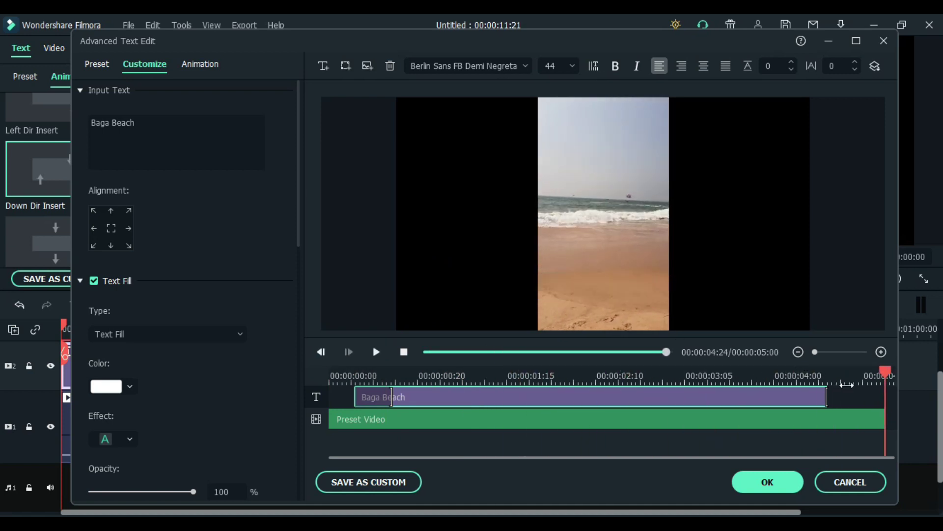
{"action": "left_click_drag", "start_coordinate": [827, 396], "coordinate": [885, 396]}
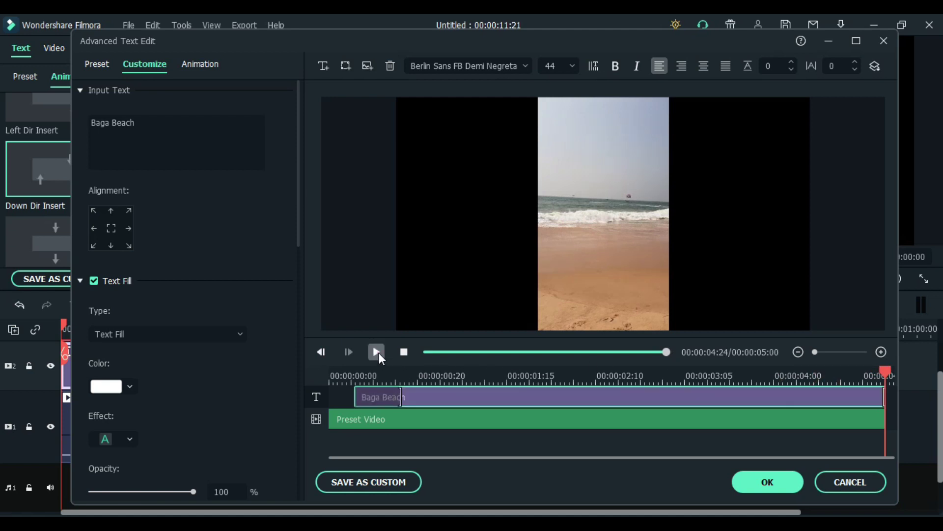
- Move the playhead to 00:00:00:13 and shift the Baga Beach text slightly right along its teal bar
{"action": "left_click", "coordinate": [376, 351]}
{"action": "left_click_drag", "start_coordinate": [892, 374], "coordinate": [387, 373]}
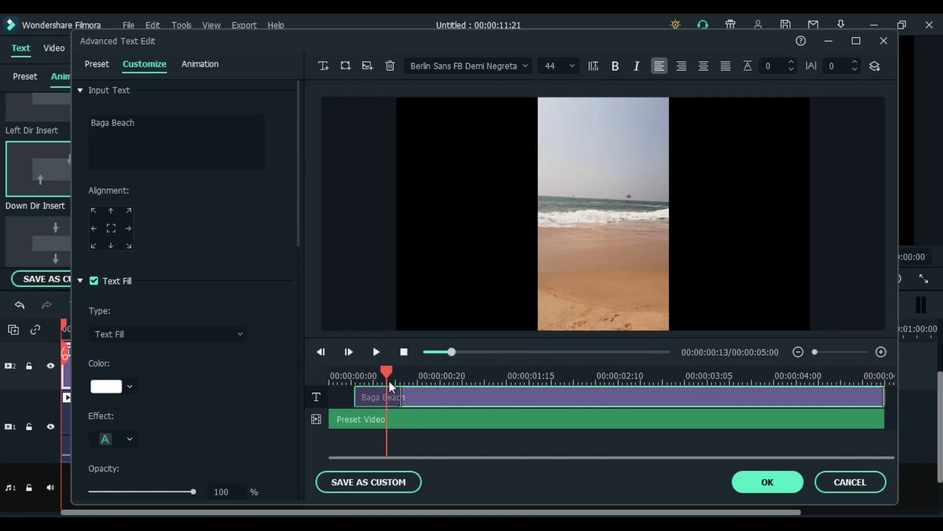
{"action": "left_click", "coordinate": [521, 289]}
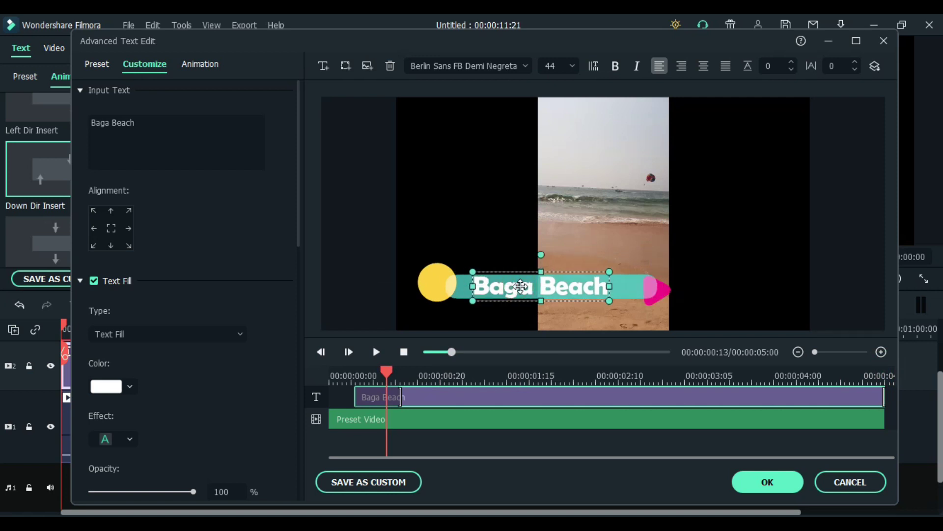
- Try the Type Writer, Cinema style and String Blur animations on the Baga Beach text in the advanced editor
{"action": "left_click", "coordinate": [193, 66]}
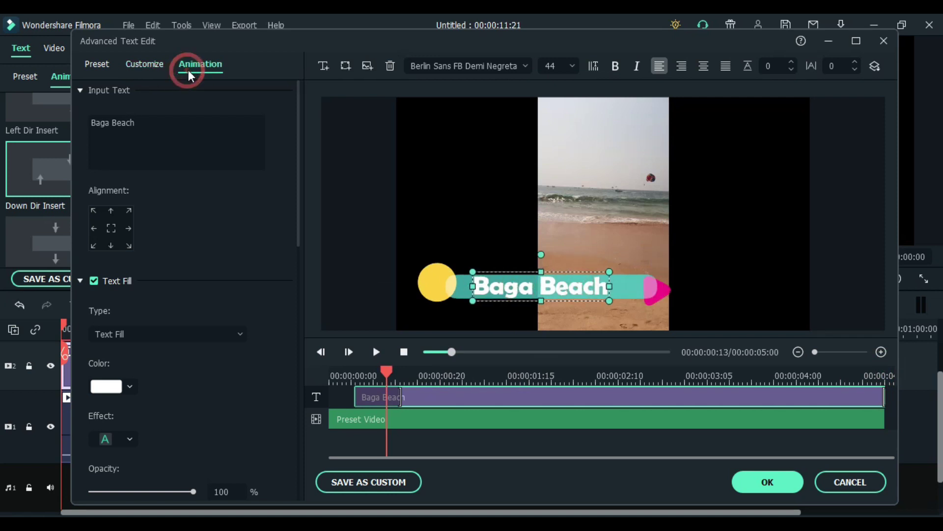
{"action": "left_click", "coordinate": [140, 201]}
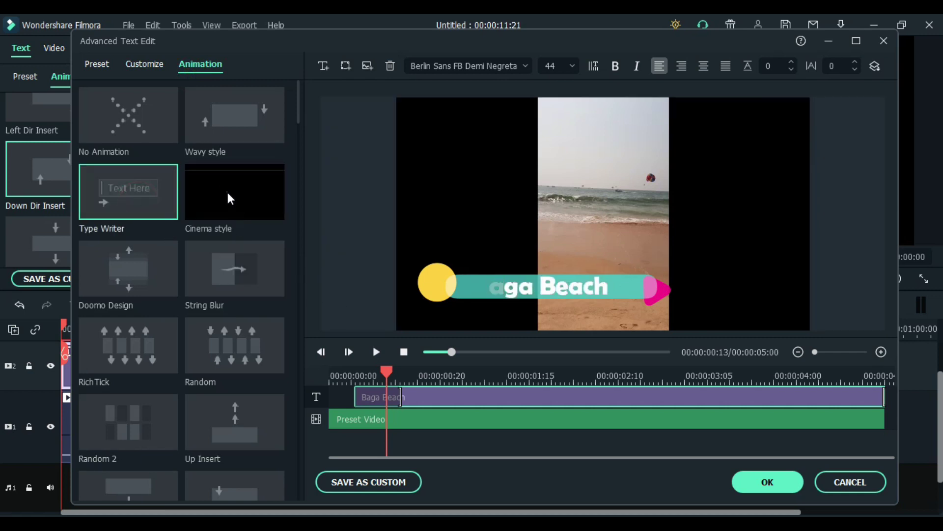
{"action": "left_click", "coordinate": [229, 205]}
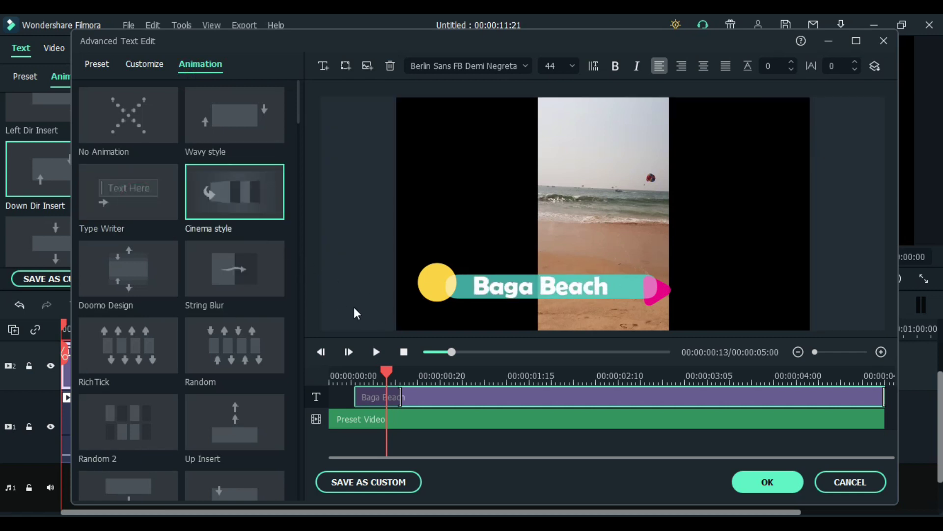
{"action": "left_click", "coordinate": [232, 278]}
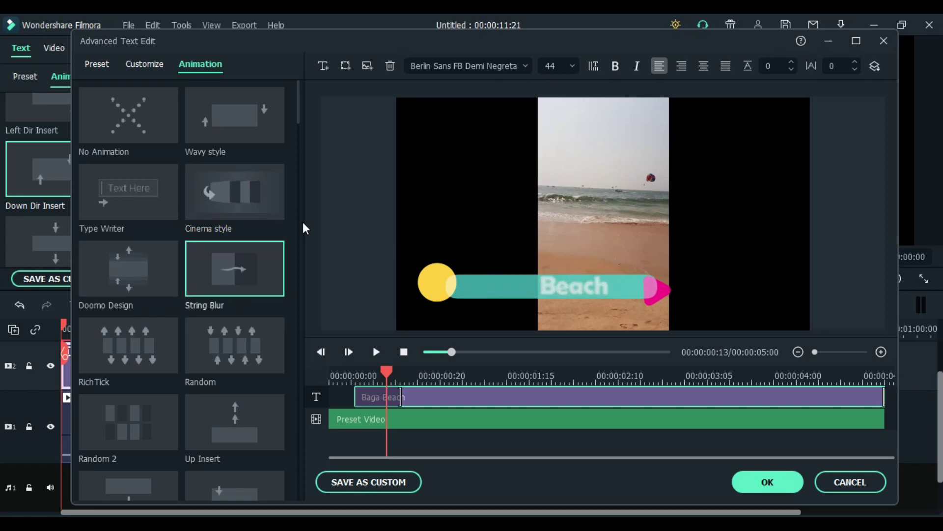
{"action": "left_click", "coordinate": [297, 113]}
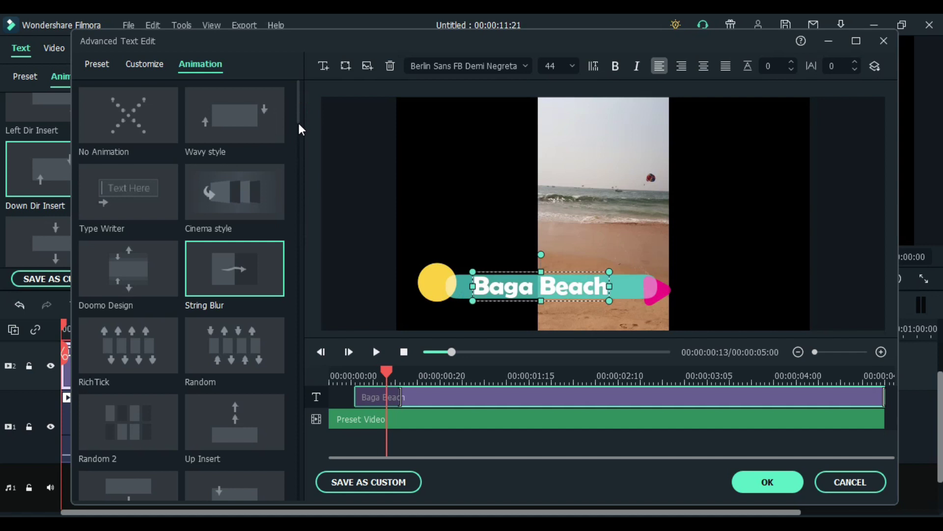
{"action": "scroll", "coordinate": [300, 133], "scroll_direction": "down", "scroll_amount": 7}
{"action": "mouse_move", "coordinate": [304, 183]}
{"action": "left_mouse_down"}
{"action": "mouse_move", "coordinate": [313, 221]}
{"action": "mouse_move", "coordinate": [320, 137]}
{"action": "mouse_move", "coordinate": [299, 113]}
{"action": "left_mouse_up"}
- Apply the Cinema style animation to the Baga Beach text and play the result over the beach video
{"action": "left_click", "coordinate": [242, 186]}
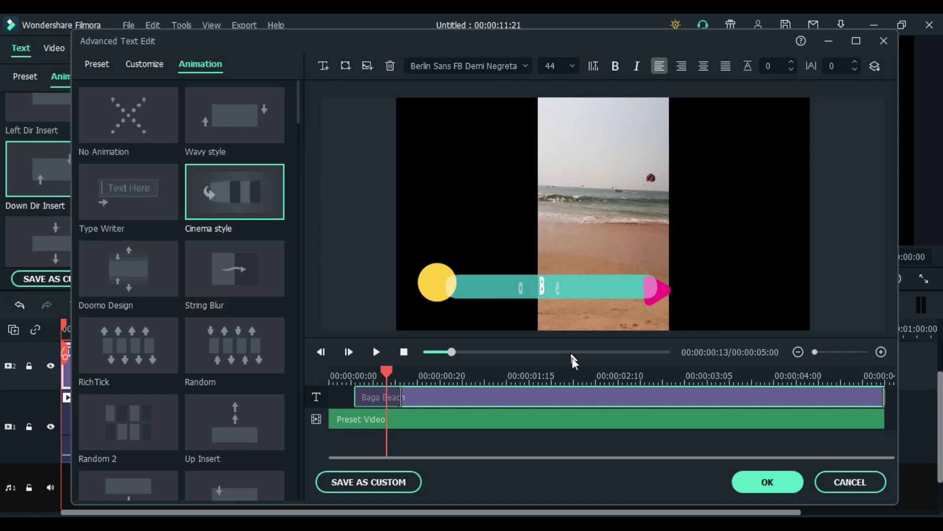
{"action": "left_click", "coordinate": [751, 484]}
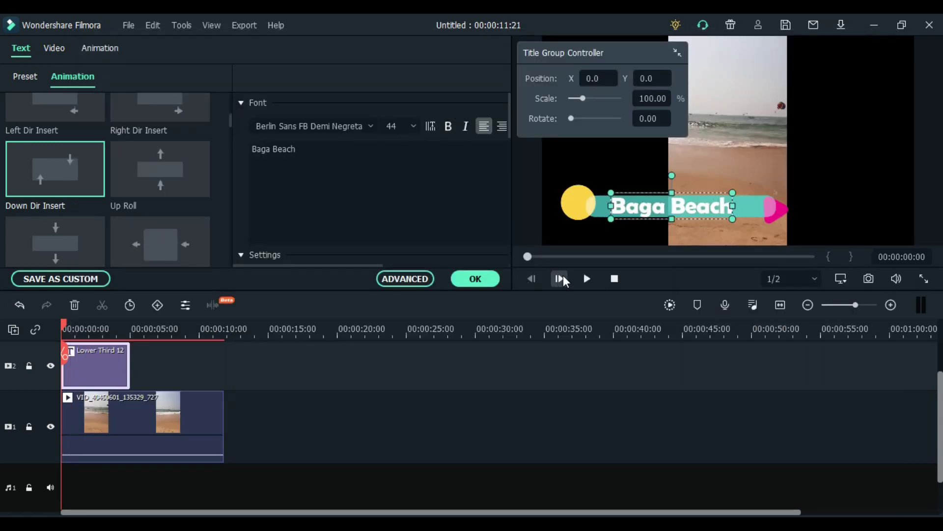
{"action": "left_click", "coordinate": [582, 278]}
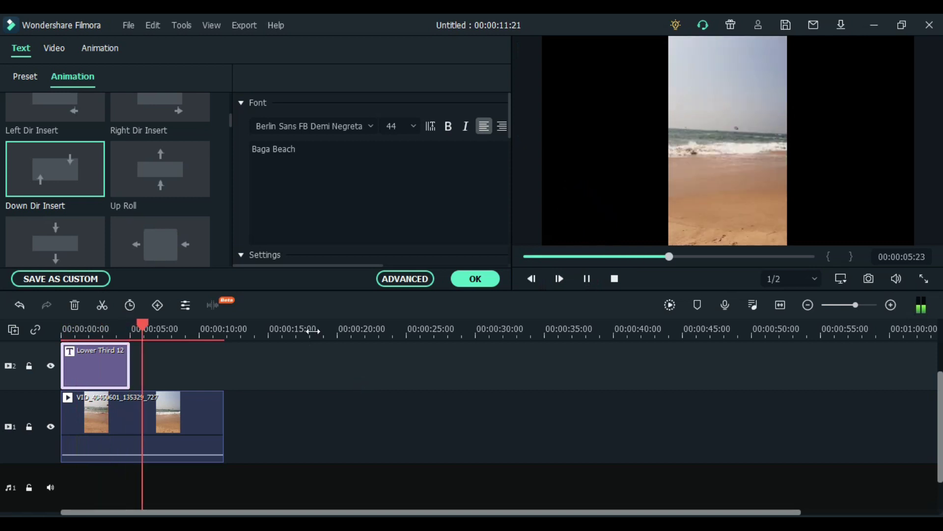
{"action": "key", "text": "space"}
- Save the title from the advanced text editor as custom text named "My preset1" and accept the title edits
{"action": "left_click", "coordinate": [402, 279]}
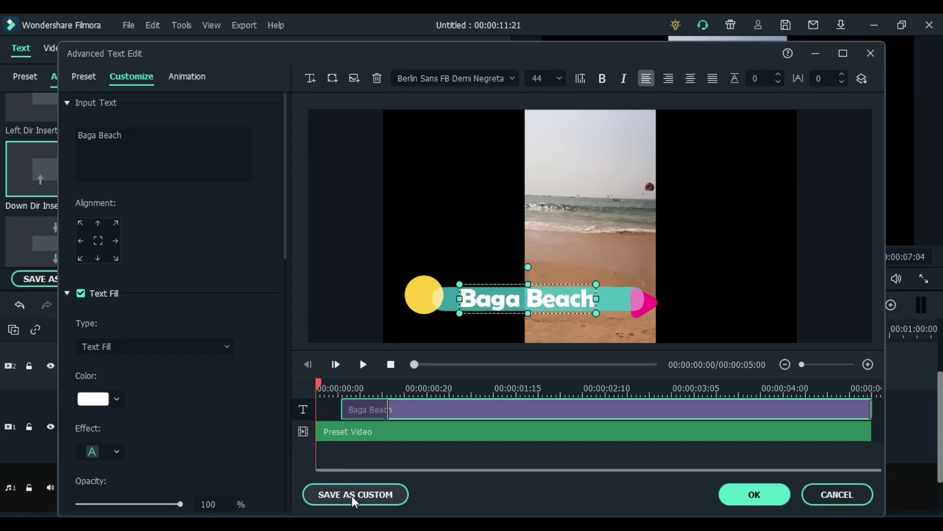
{"action": "left_click", "coordinate": [365, 494]}
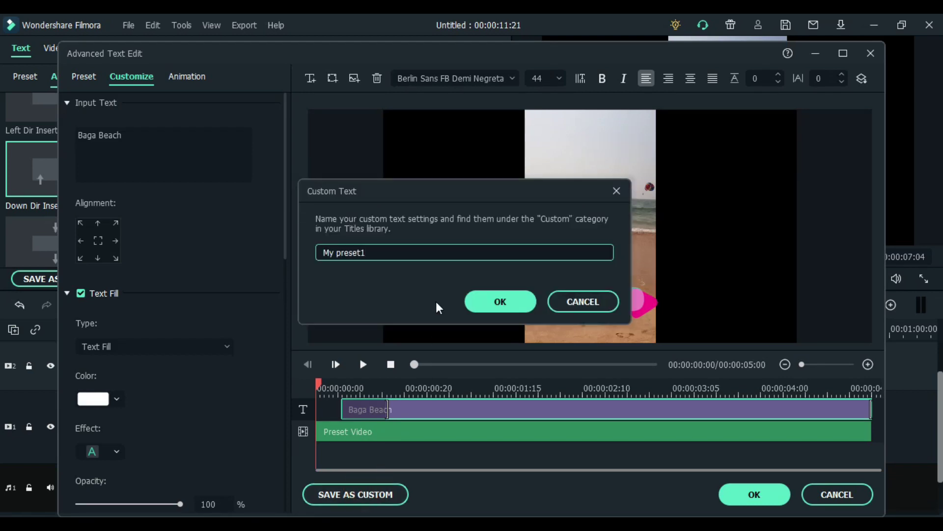
{"action": "left_click", "coordinate": [461, 252]}
{"action": "left_click", "coordinate": [500, 301]}
{"action": "left_click", "coordinate": [768, 489]}
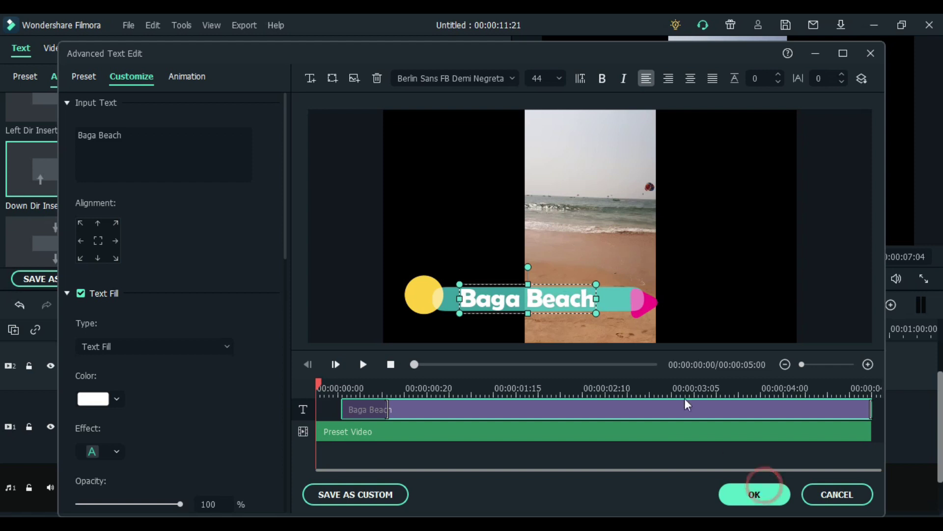
{"action": "left_click", "coordinate": [759, 494]}
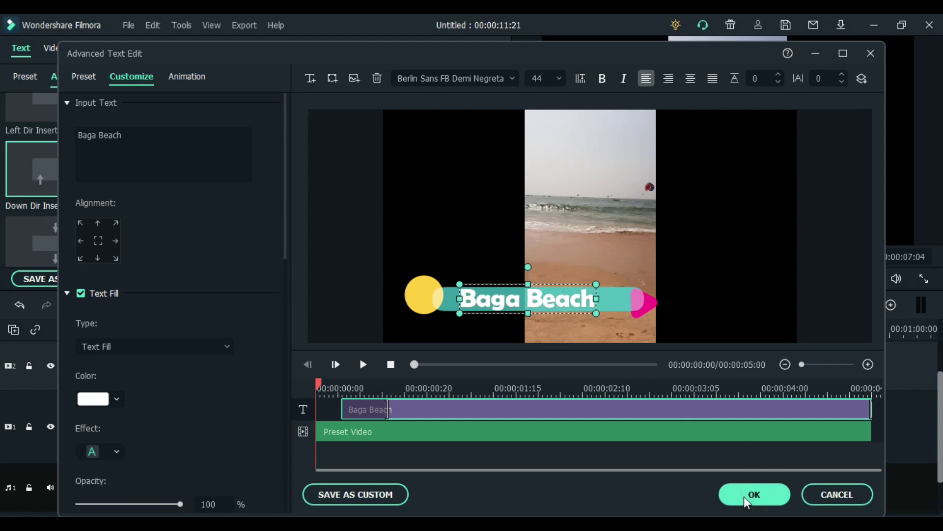
{"action": "left_click", "coordinate": [689, 59]}
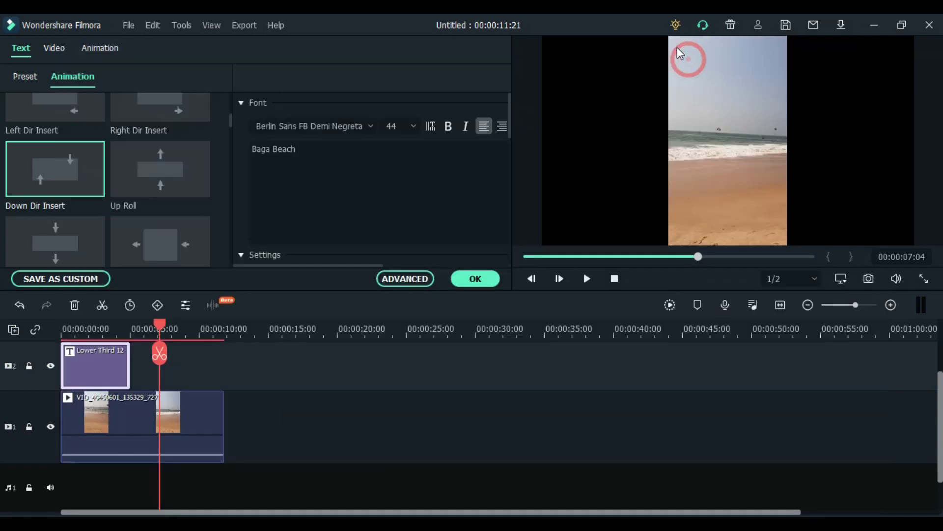
{"action": "left_click", "coordinate": [474, 279]}
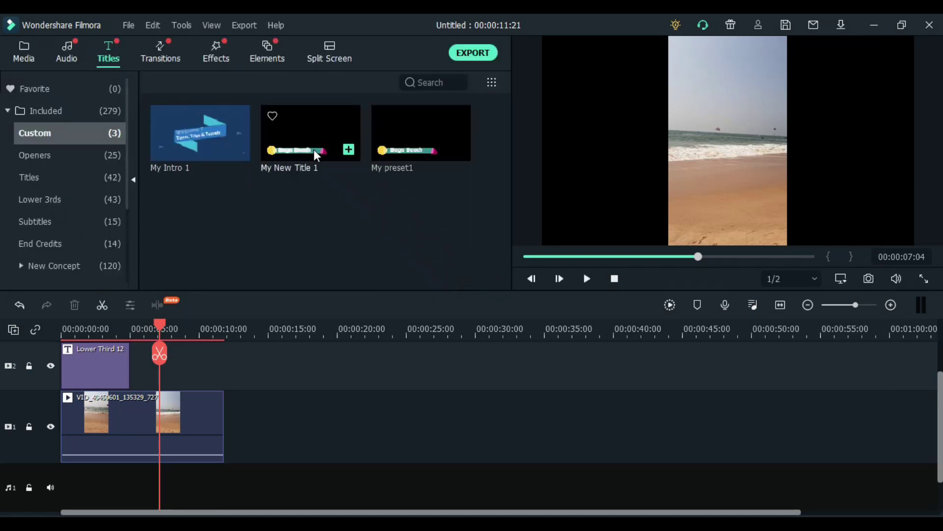
- Examine the saved "My New Title 1" and "My preset1" titles in the Custom category
{"action": "left_click", "coordinate": [301, 145]}
{"action": "left_click", "coordinate": [393, 142]}
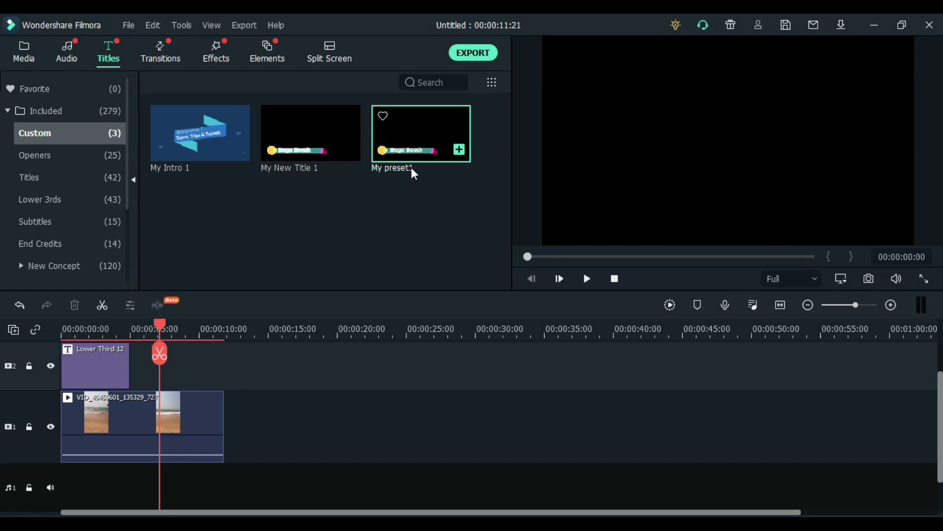
- Place the custom title My preset1 after Lower Third 12 above the beach video and play both titles
{"action": "mouse_move", "coordinate": [429, 143]}
{"action": "left_click_drag", "start_coordinate": [424, 144], "coordinate": [185, 376]}
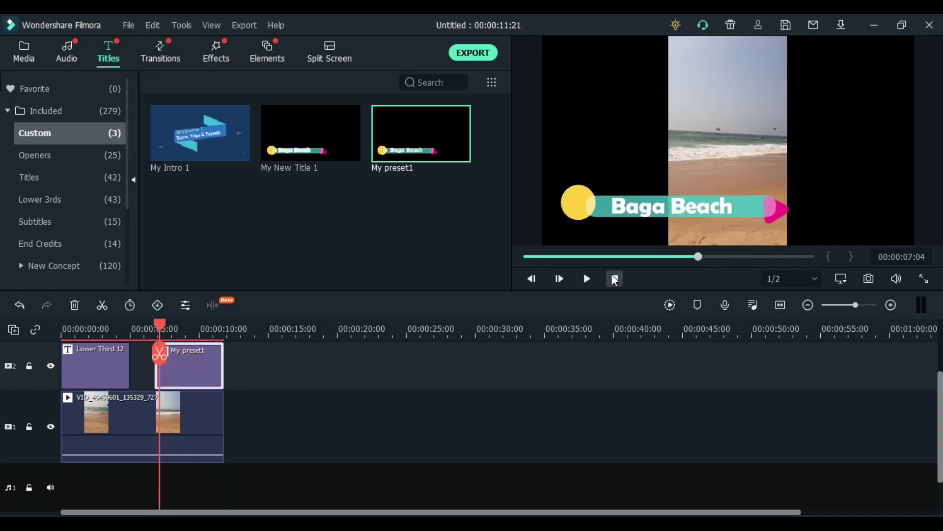
{"action": "left_click", "coordinate": [587, 279]}
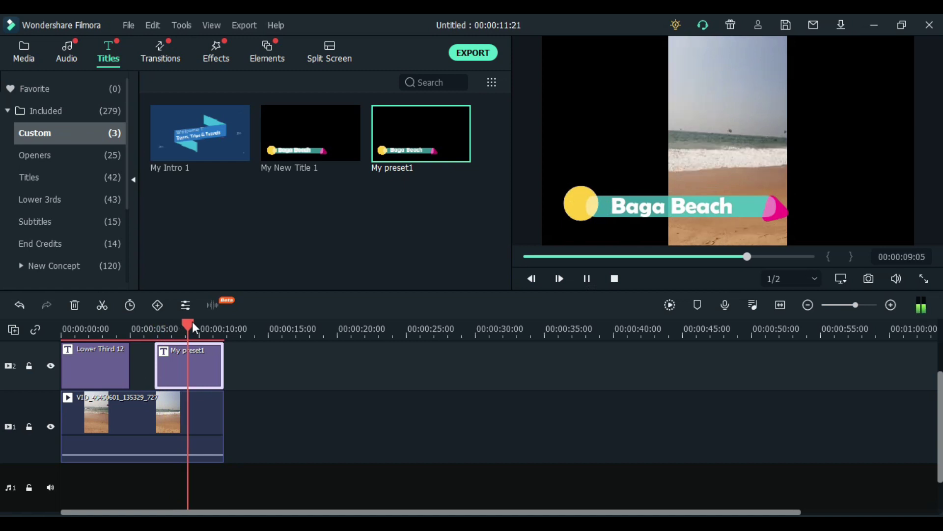
{"action": "left_click", "coordinate": [81, 329]}
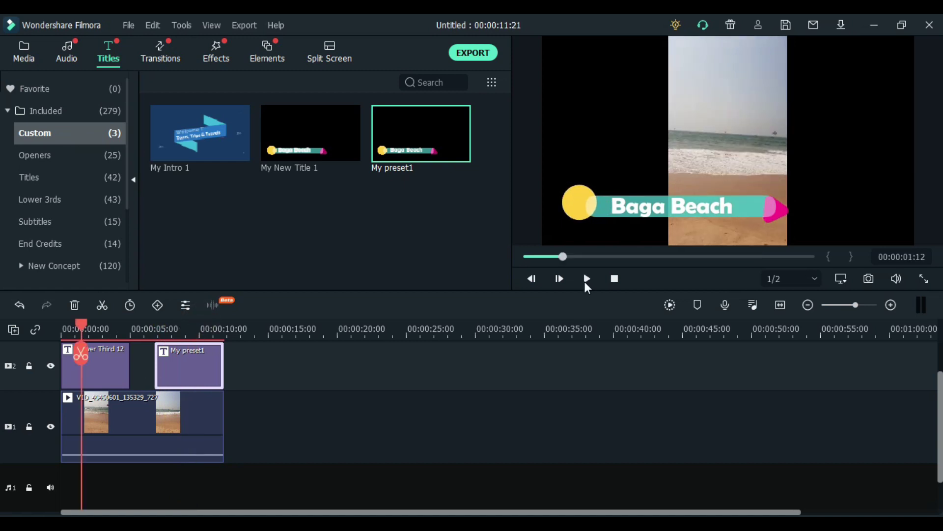
{"action": "left_click", "coordinate": [585, 282]}
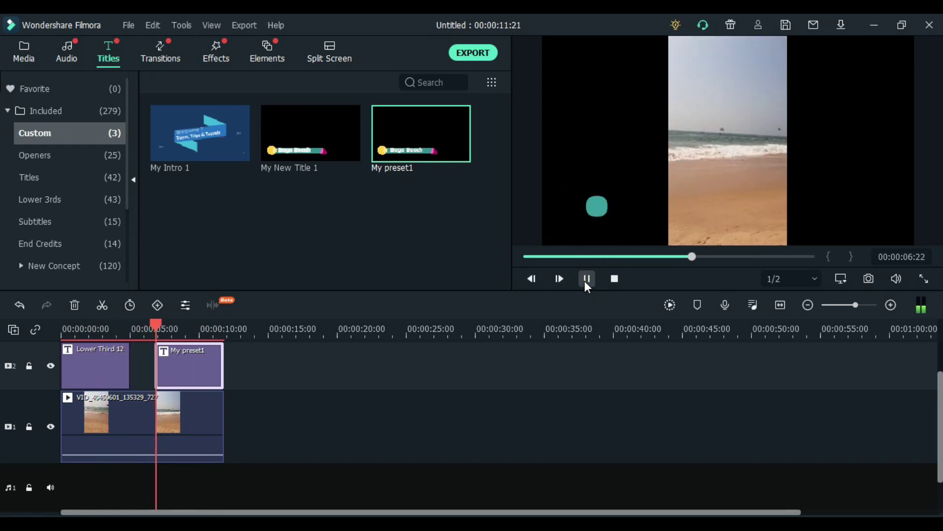
{"action": "left_click", "coordinate": [586, 278]}
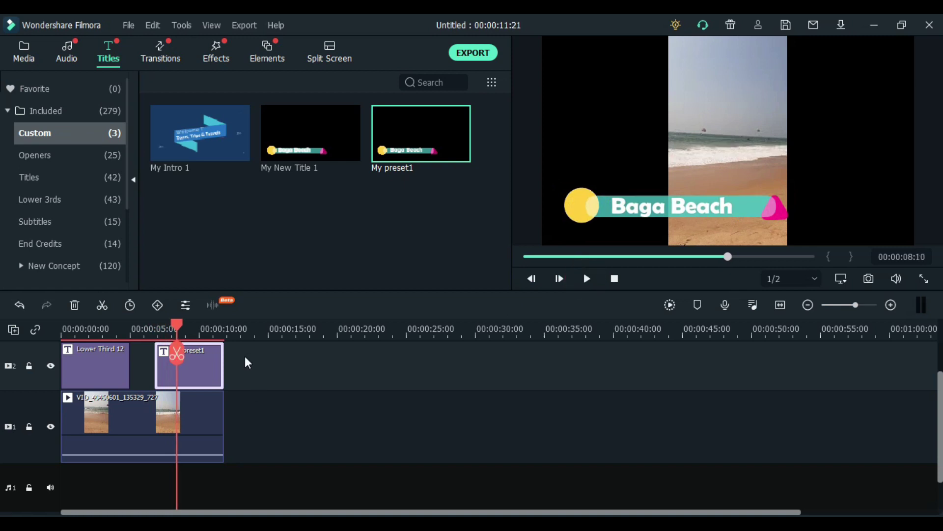
- Insert the Opener 18 title at the start of the video track, before the beach clip
{"action": "scroll", "coordinate": [276, 400], "scroll_direction": "up", "scroll_amount": 2}
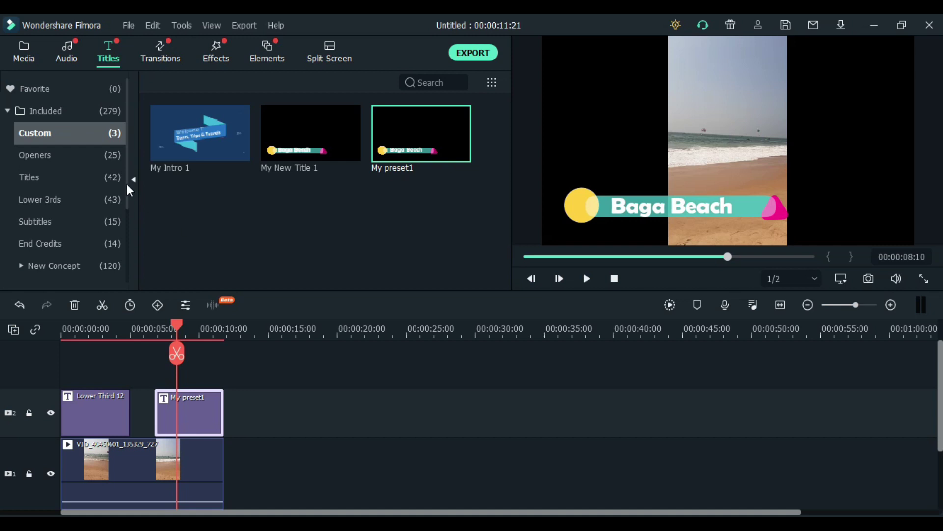
{"action": "left_click", "coordinate": [64, 156]}
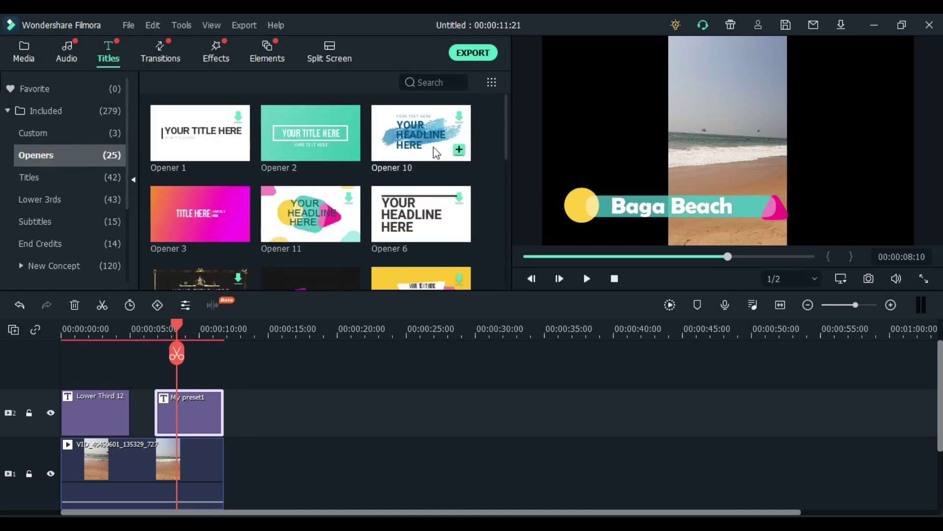
{"action": "scroll", "coordinate": [505, 137], "scroll_direction": "down", "scroll_amount": 1}
{"action": "scroll", "coordinate": [507, 142], "scroll_direction": "up", "scroll_amount": 1}
{"action": "left_click_drag", "start_coordinate": [506, 141], "coordinate": [505, 211]}
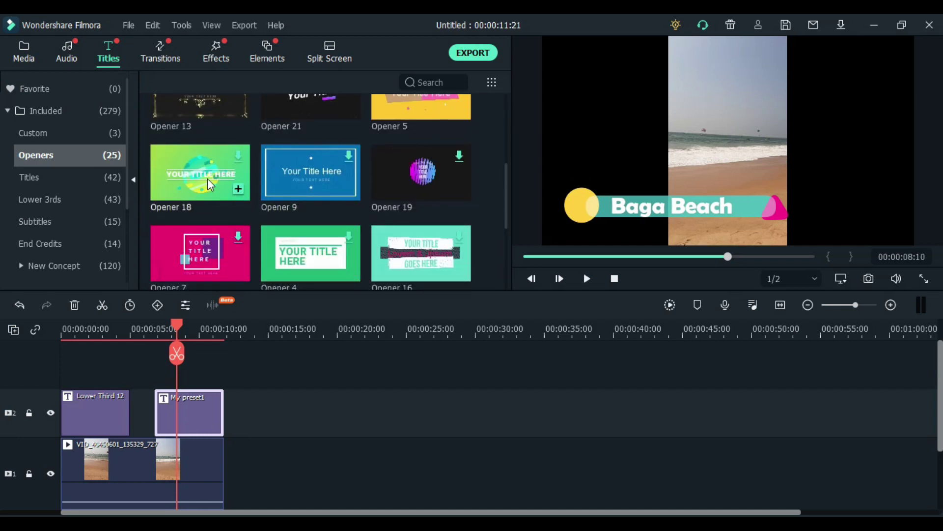
{"action": "left_click_drag", "start_coordinate": [216, 187], "coordinate": [89, 451]}
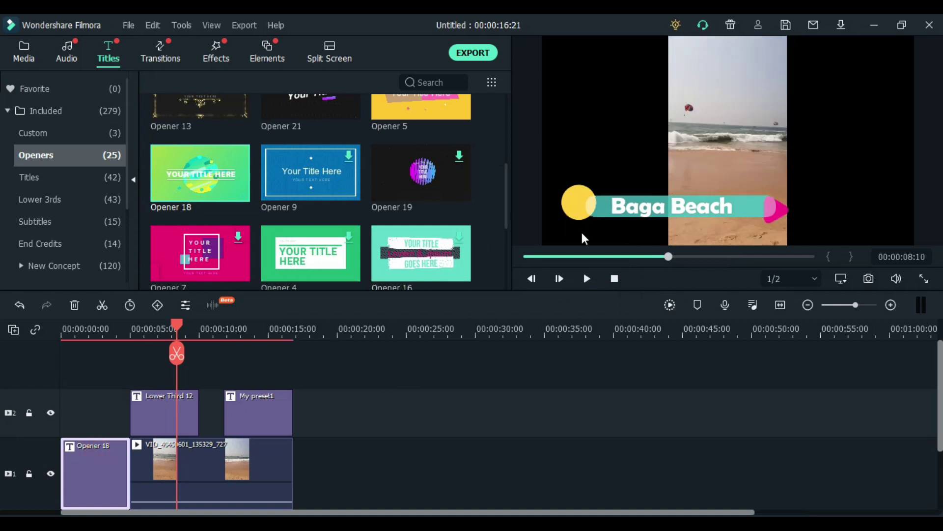
- Play the Opener 18 title from the start of the timeline
{"action": "left_click", "coordinate": [64, 339]}
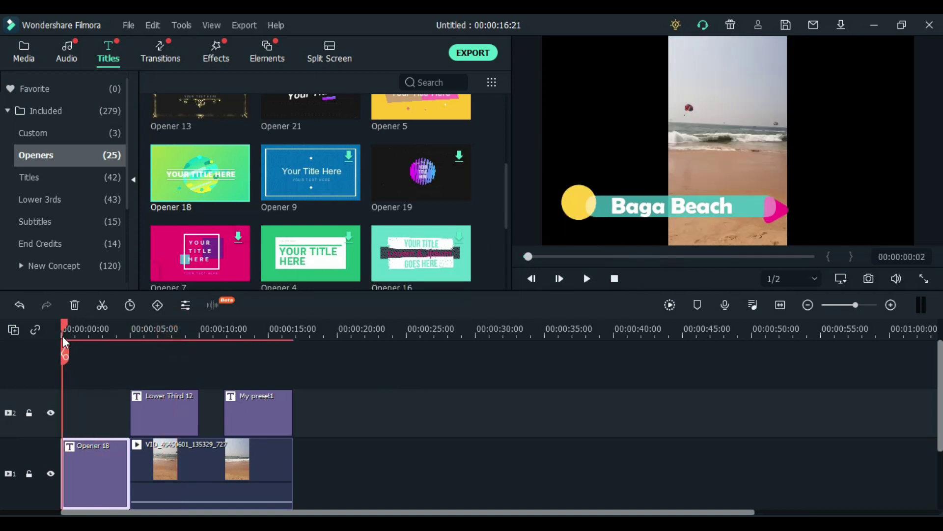
{"action": "left_click", "coordinate": [587, 278]}
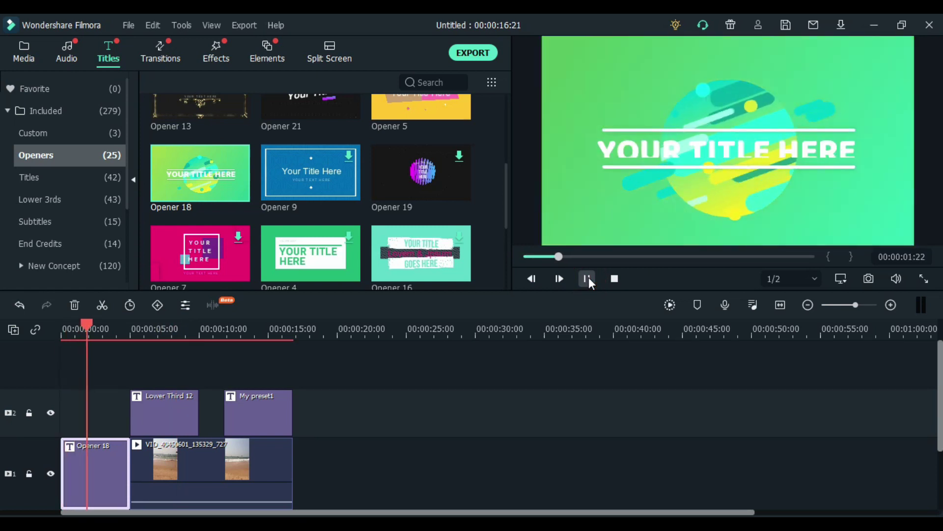
{"action": "left_click", "coordinate": [586, 279]}
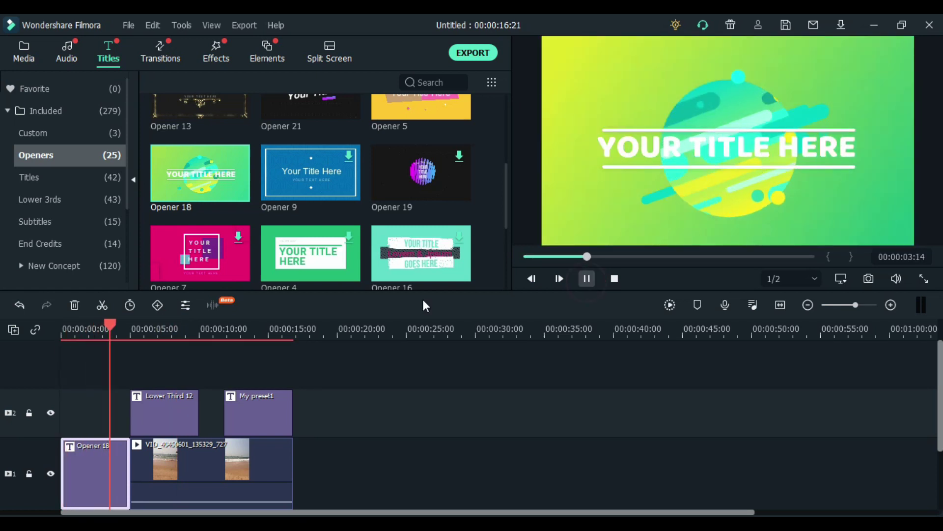
- Replace the Opener 18 text with "Tours, Trips & Travels" and accept the edit
{"action": "double_click", "coordinate": [107, 477]}
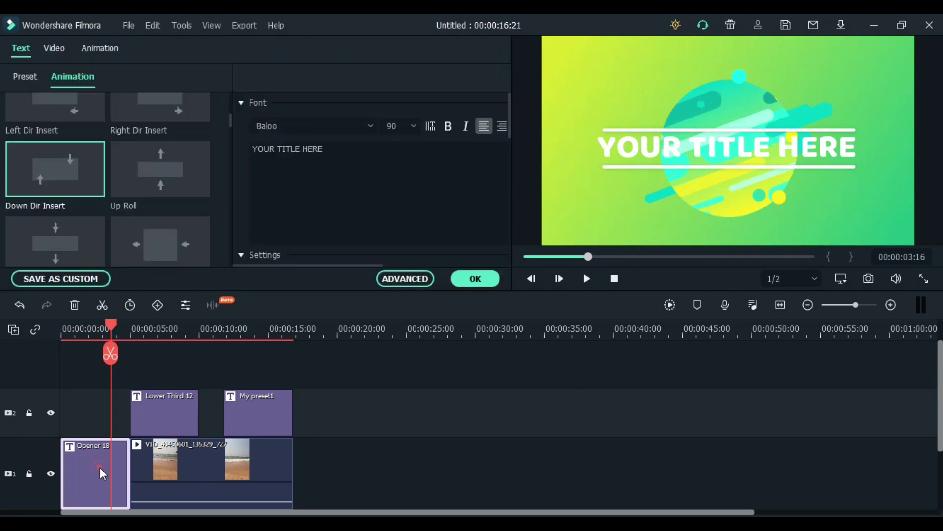
{"action": "left_click", "coordinate": [333, 163]}
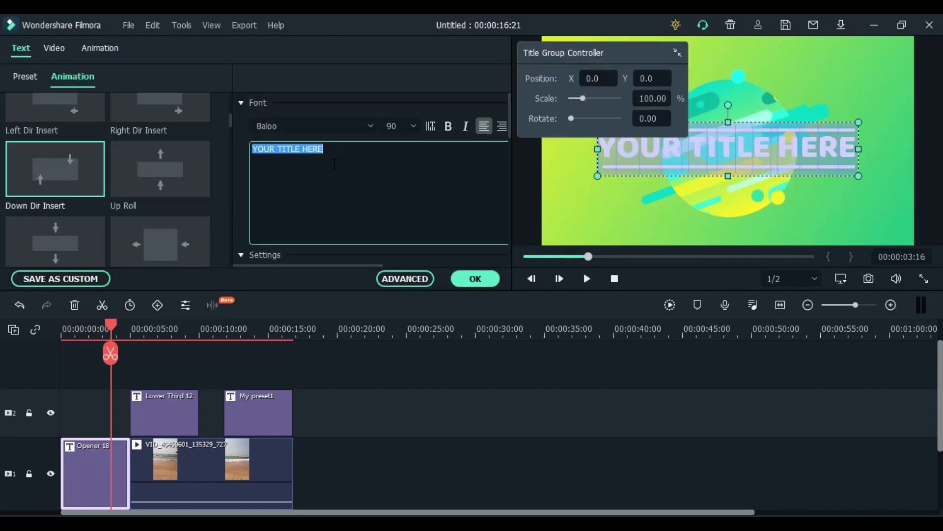
{"action": "type", "text": "Toru"}
{"action": "key", "text": "BackSpace"}
{"action": "key", "text": "BackSpace"}
{"action": "type", "text": "urs"}
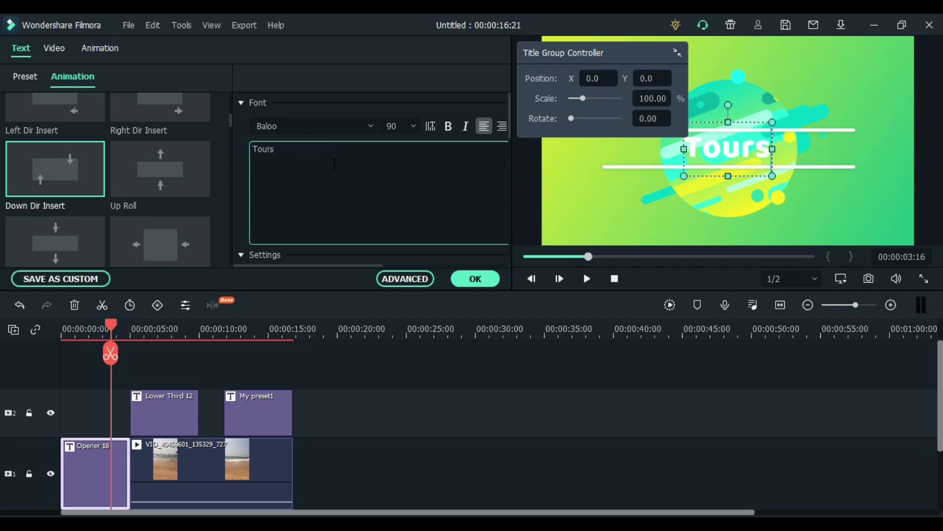
{"action": "type", "text": ", Trips"}
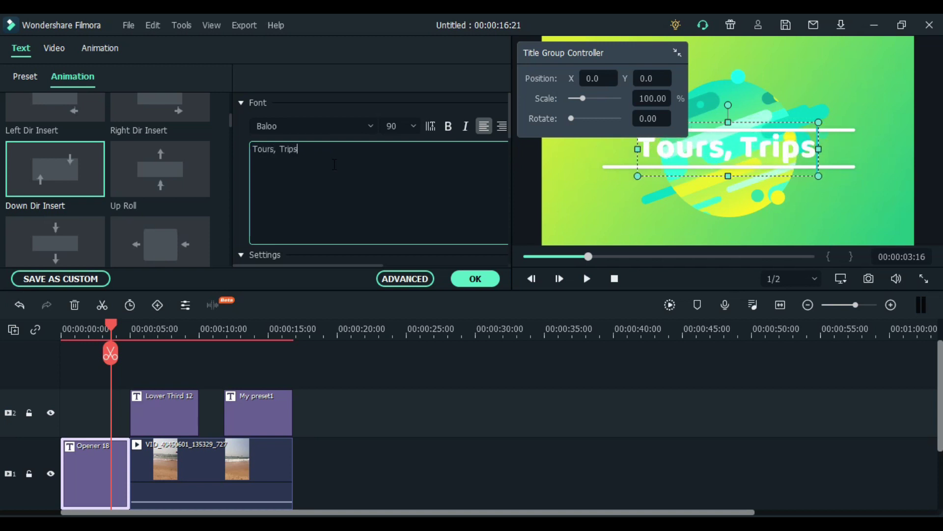
{"action": "type", "text": " & tr"}
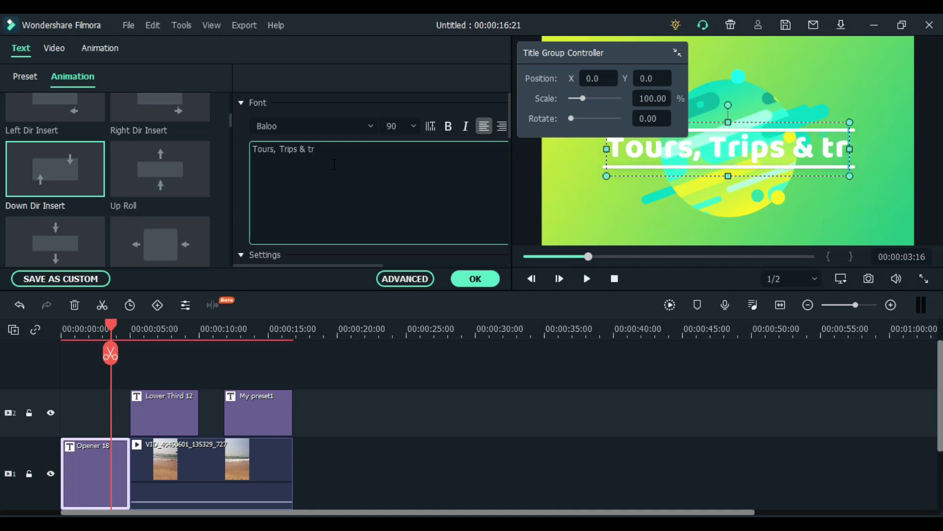
{"action": "type", "text": "avels"}
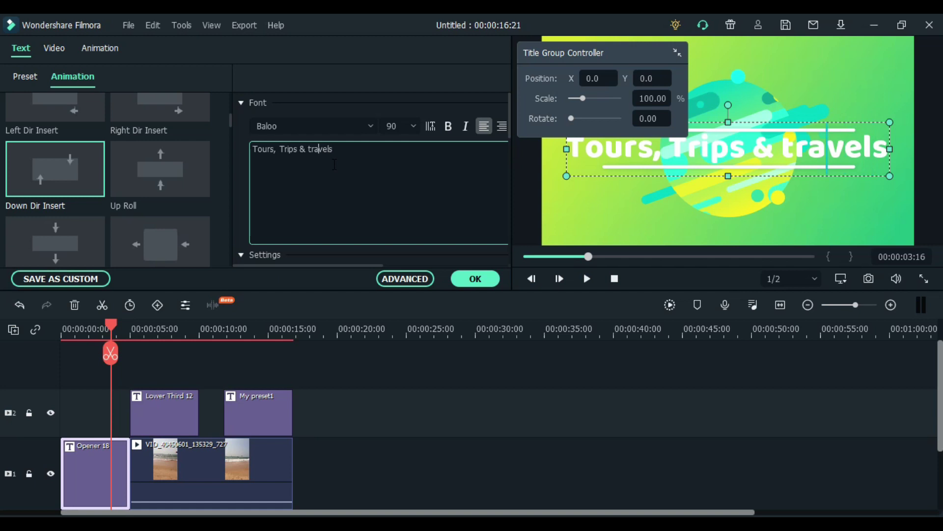
{"action": "key", "text": "BackSpace"}
{"action": "type", "text": "T"}
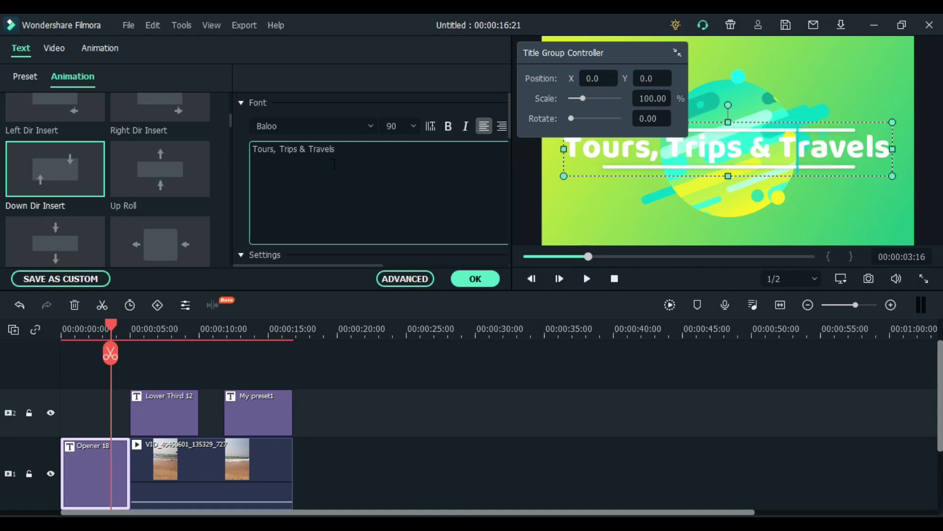
{"action": "left_click", "coordinate": [486, 279]}
- Shrink the Tours, Trips & Travels text, position it between the two white lines and play the opener
{"action": "left_click_drag", "start_coordinate": [565, 175], "coordinate": [597, 171]}
{"action": "left_click_drag", "start_coordinate": [736, 153], "coordinate": [730, 155]}
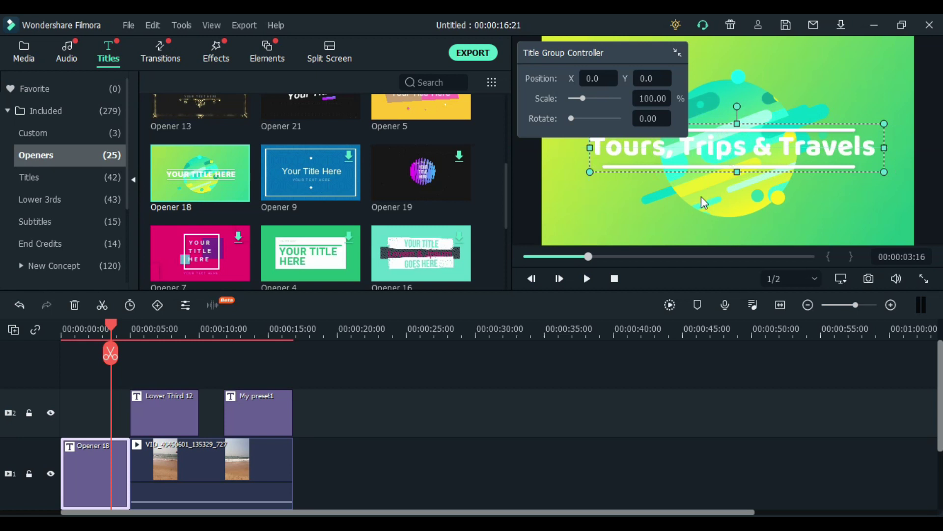
{"action": "left_click", "coordinate": [887, 175]}
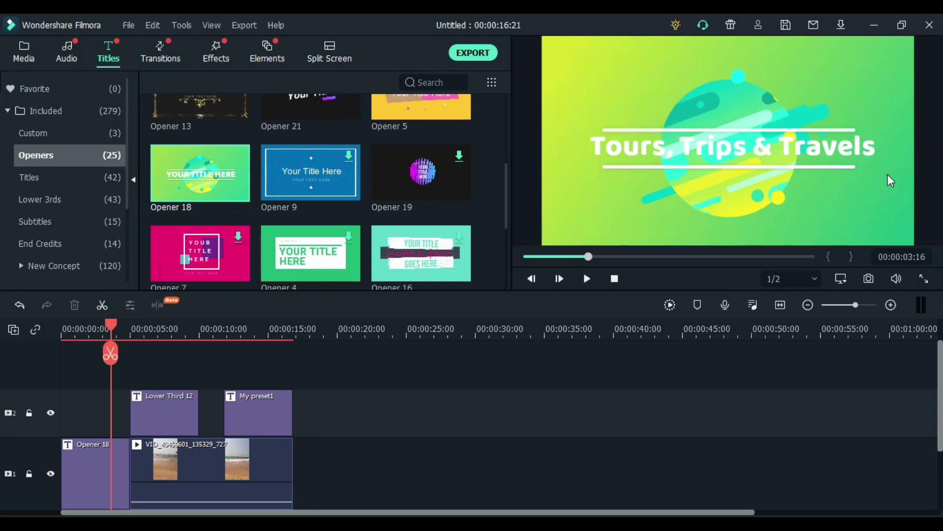
{"action": "left_click_drag", "start_coordinate": [117, 328], "coordinate": [63, 329]}
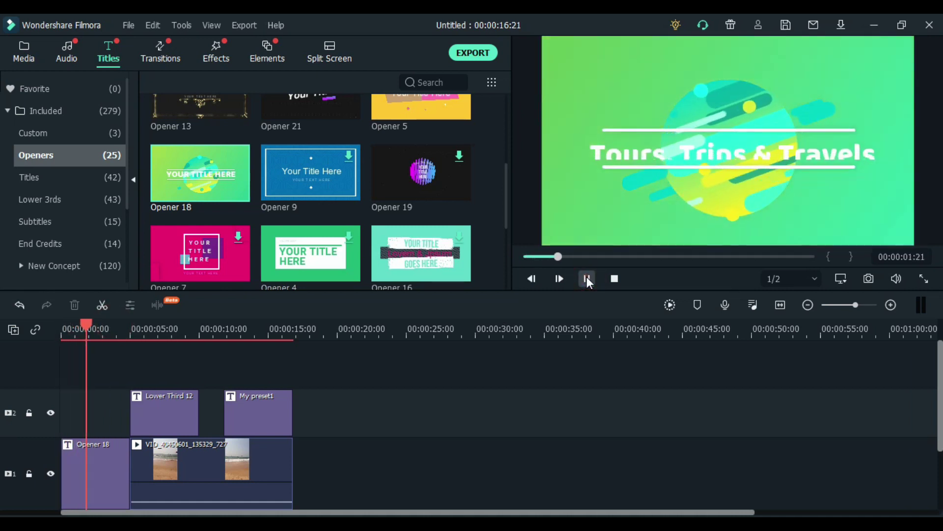
{"action": "left_click", "coordinate": [587, 278]}
- Apply the Type Writer animation to the opener text, play it from the start and accept the change
{"action": "double_click", "coordinate": [107, 468]}
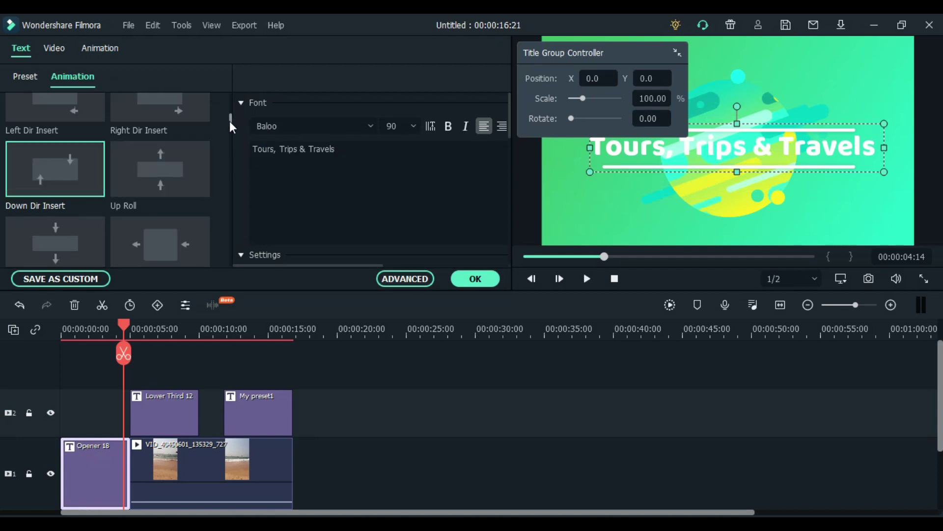
{"action": "scroll", "coordinate": [232, 126], "scroll_direction": "up", "scroll_amount": 5}
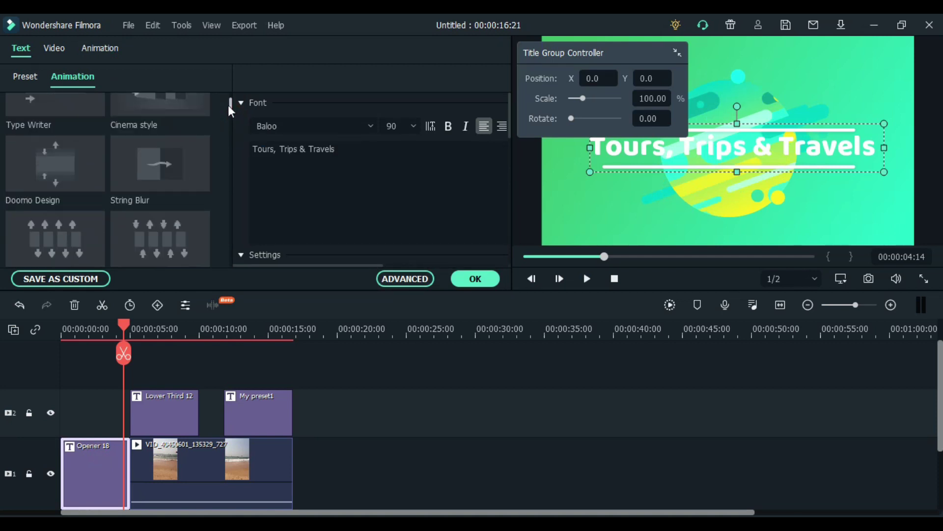
{"action": "scroll", "coordinate": [230, 109], "scroll_direction": "up", "scroll_amount": 3}
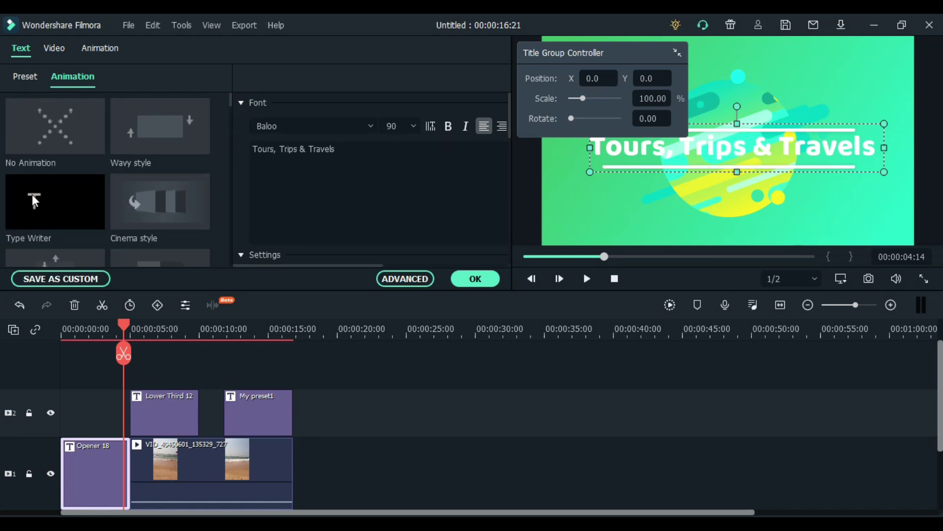
{"action": "left_click", "coordinate": [34, 201]}
{"action": "left_click", "coordinate": [587, 279]}
{"action": "left_click_drag", "start_coordinate": [123, 324], "coordinate": [63, 324]}
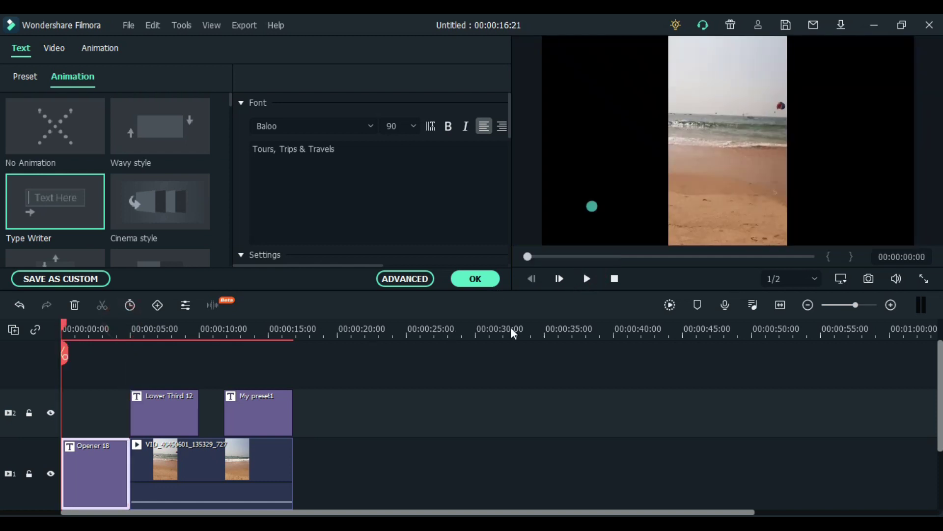
{"action": "left_click", "coordinate": [581, 285]}
{"action": "left_click", "coordinate": [580, 284]}
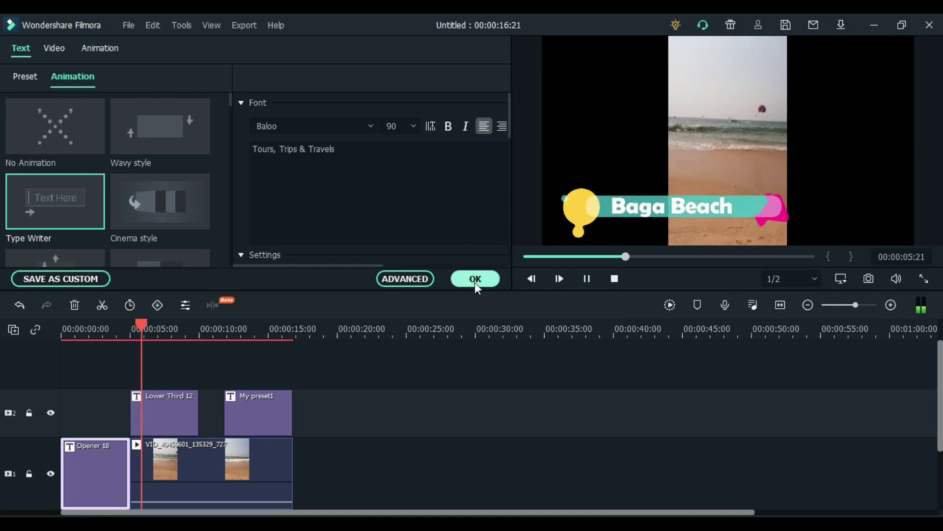
{"action": "left_click", "coordinate": [476, 279]}
- Move the Tours, Trips & Travels text slightly down between the two white lines
{"action": "double_click", "coordinate": [90, 463]}
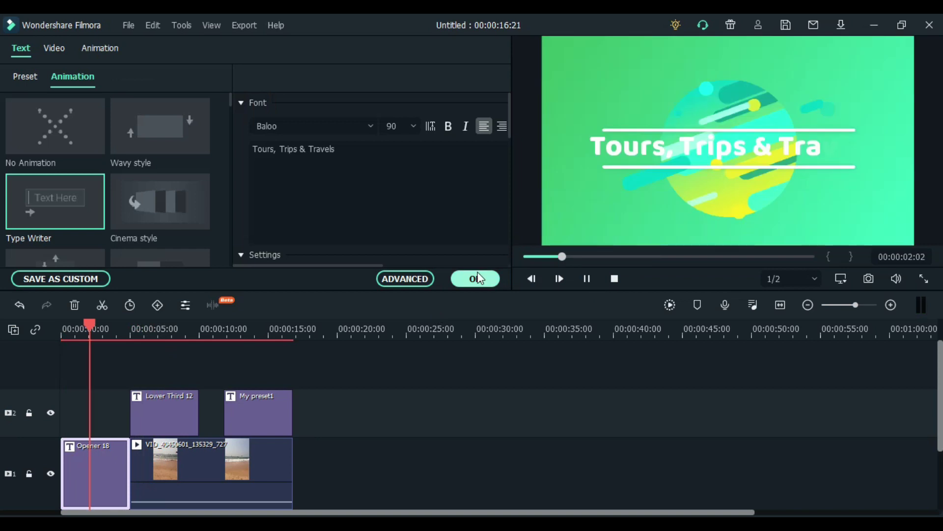
{"action": "left_click", "coordinate": [641, 237]}
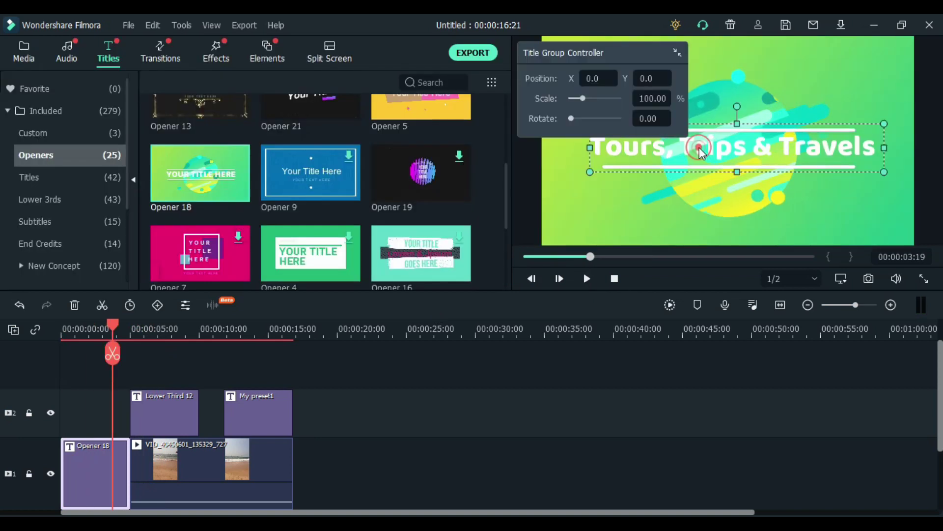
{"action": "left_click", "coordinate": [624, 233]}
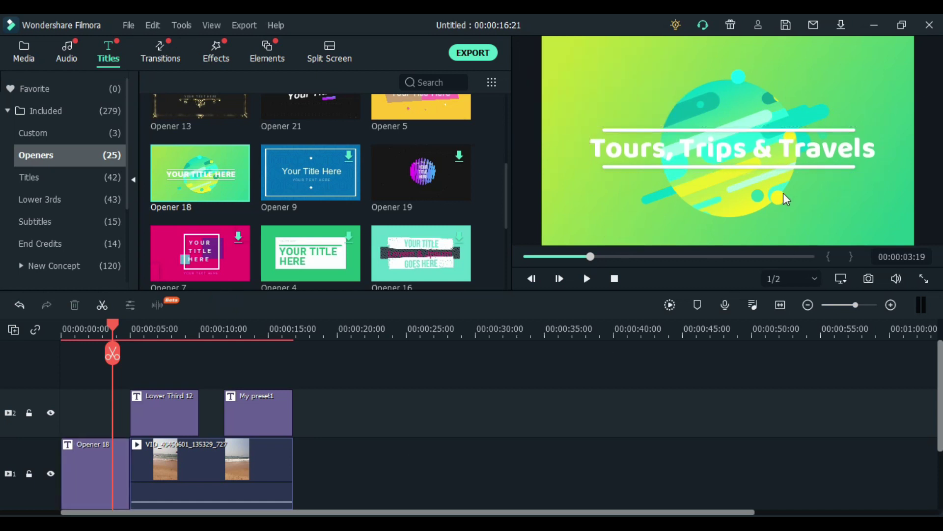
- In the advanced text editor for Opener 18, add a text box near the frame's upper left and insert a circle shape
{"action": "double_click", "coordinate": [86, 456]}
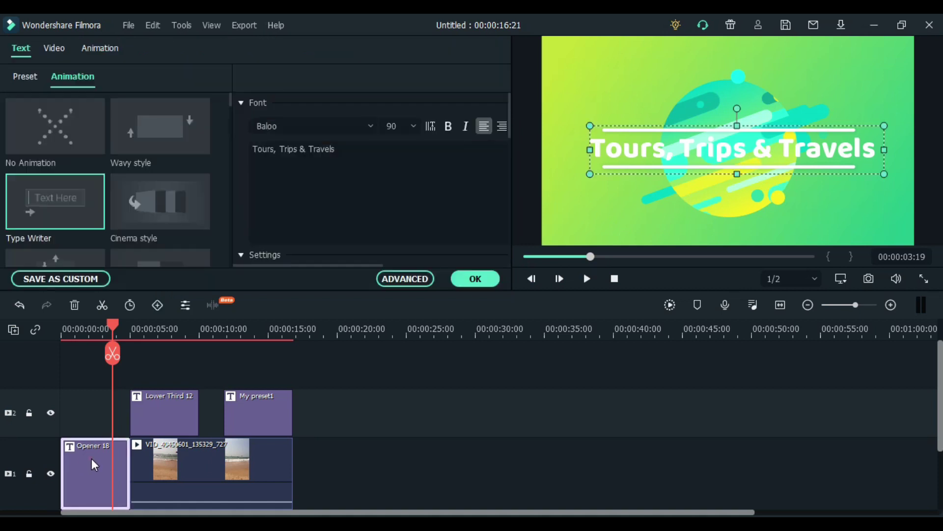
{"action": "left_click", "coordinate": [406, 278]}
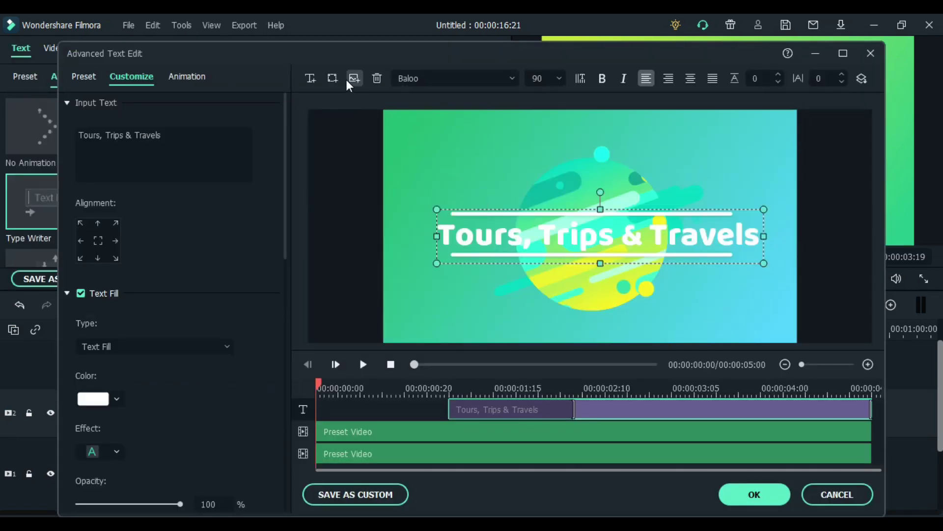
{"action": "left_click", "coordinate": [309, 79]}
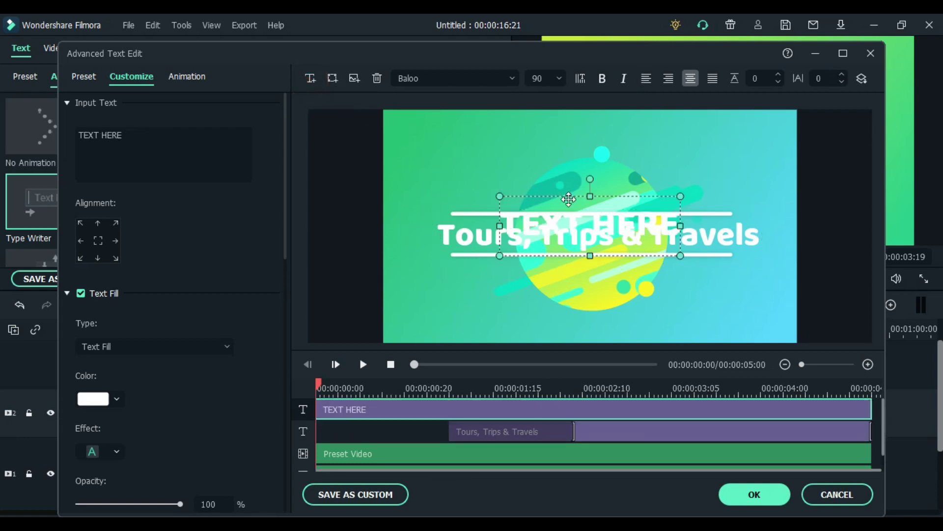
{"action": "left_click_drag", "start_coordinate": [569, 197], "coordinate": [468, 120]}
{"action": "left_click", "coordinate": [334, 80]}
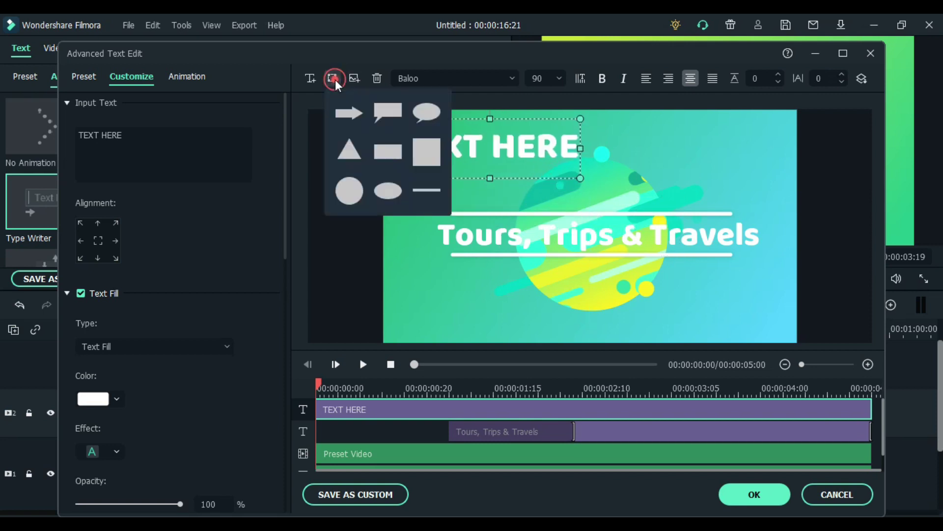
{"action": "left_click", "coordinate": [347, 199]}
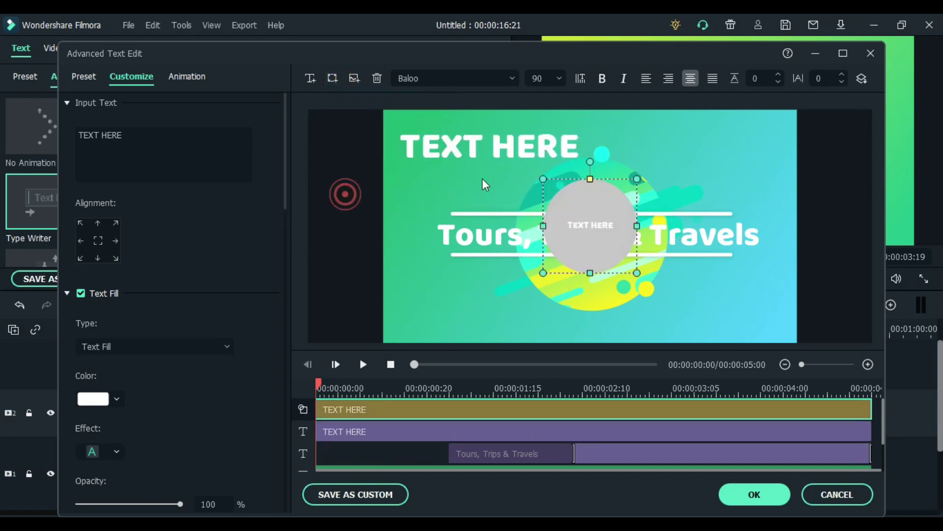
- Move the circle shape to the frame's upper left and stretch it into a wide, flat pill over the new text box
{"action": "left_click_drag", "start_coordinate": [580, 207], "coordinate": [431, 128]}
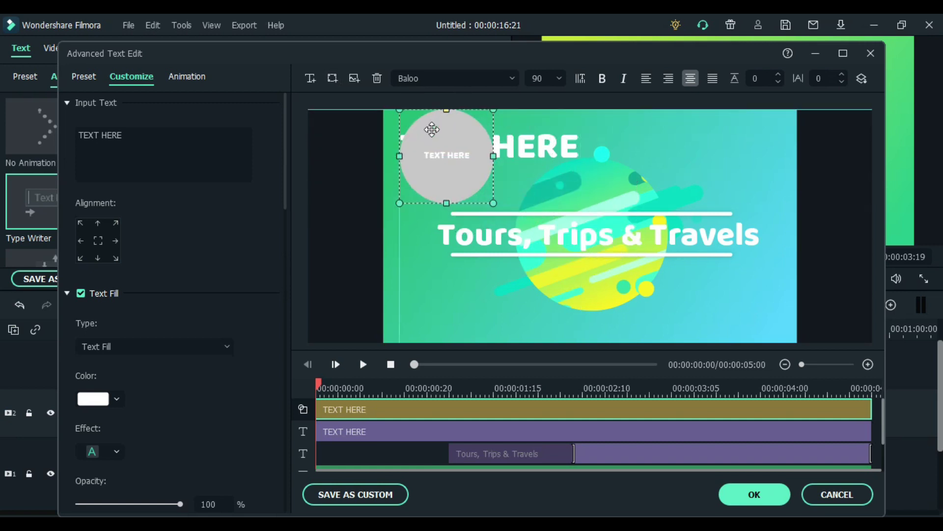
{"action": "left_click_drag", "start_coordinate": [448, 203], "coordinate": [464, 170]}
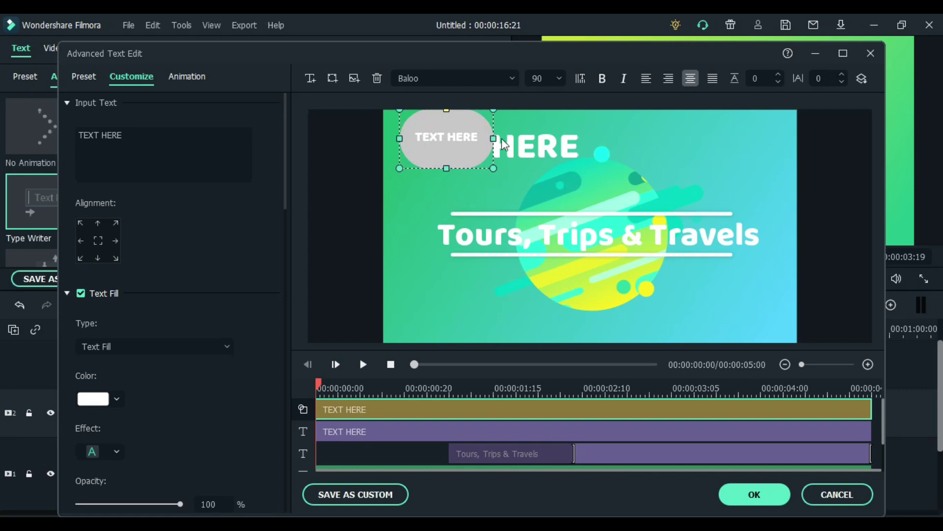
{"action": "left_click_drag", "start_coordinate": [539, 139], "coordinate": [602, 142]}
{"action": "mouse_move", "coordinate": [509, 146]}
{"action": "left_mouse_down"}
{"action": "mouse_move", "coordinate": [496, 156]}
{"action": "mouse_move", "coordinate": [512, 156]}
{"action": "left_mouse_up"}
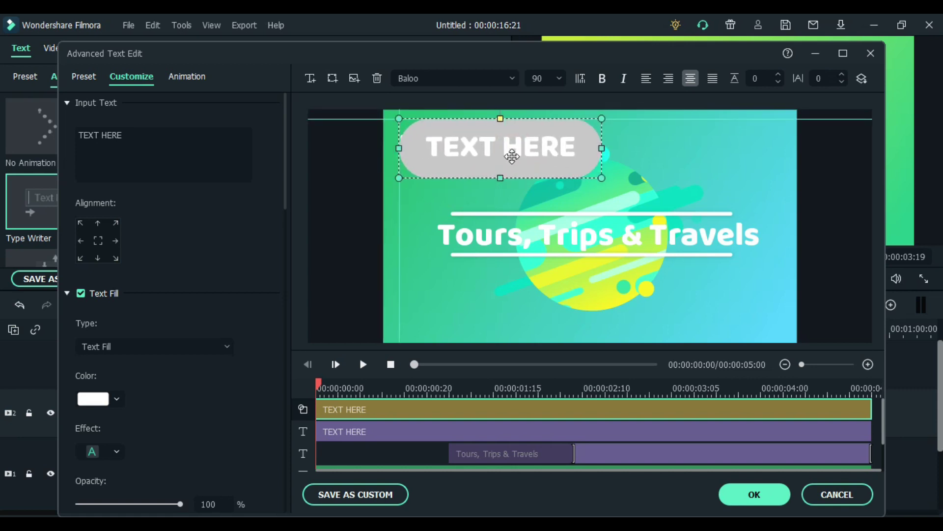
- Move the pill shape aside from the separate TEXT HERE text box and delete that text box
{"action": "left_click", "coordinate": [523, 185]}
{"action": "left_click", "coordinate": [431, 146]}
{"action": "left_click_drag", "start_coordinate": [430, 146], "coordinate": [522, 147]}
{"action": "left_click", "coordinate": [437, 152]}
{"action": "key", "text": "Delete"}
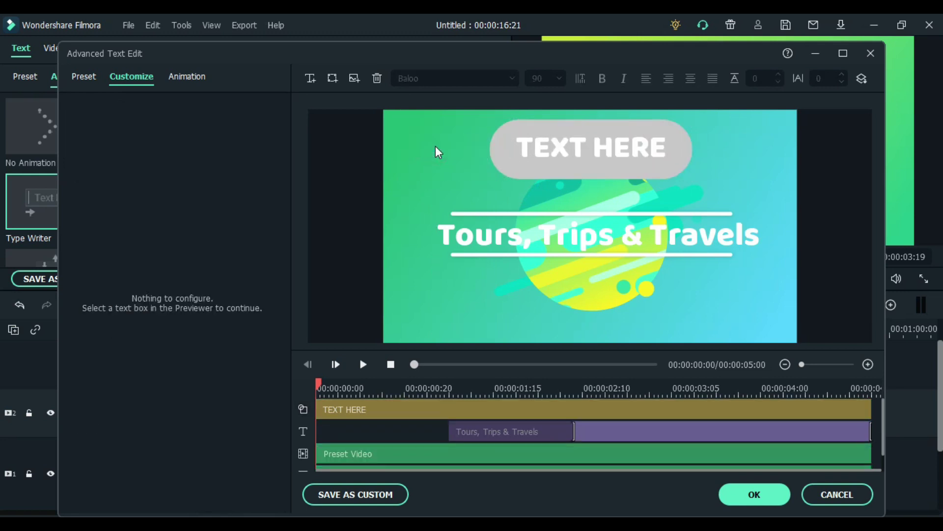
- Move the pill shape back to the frame's upper left and replace its text with "Subscribe Now"
{"action": "left_click", "coordinate": [631, 152]}
{"action": "left_click_drag", "start_coordinate": [617, 149], "coordinate": [524, 149]}
{"action": "left_click", "coordinate": [499, 121]}
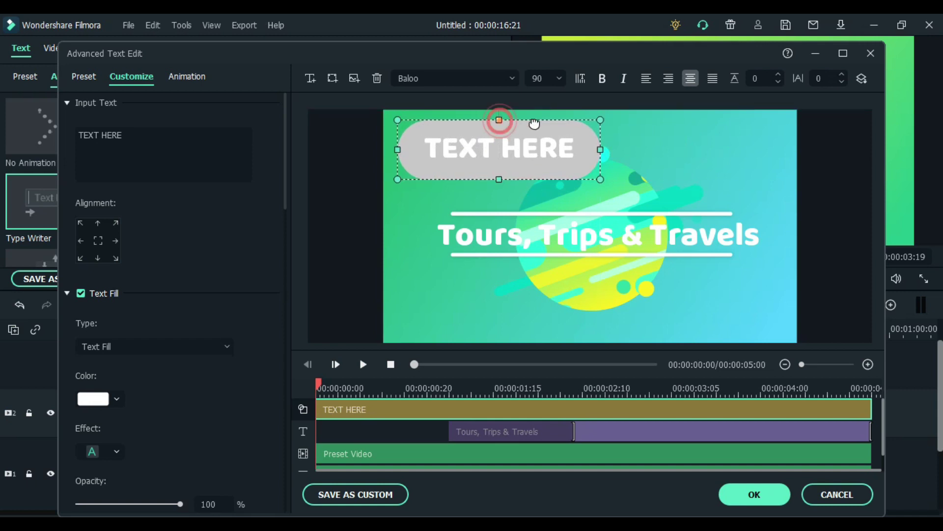
{"action": "double_click", "coordinate": [505, 146]}
{"action": "left_click", "coordinate": [496, 147]}
{"action": "double_click", "coordinate": [497, 148]}
{"action": "type", "text": "Su"}
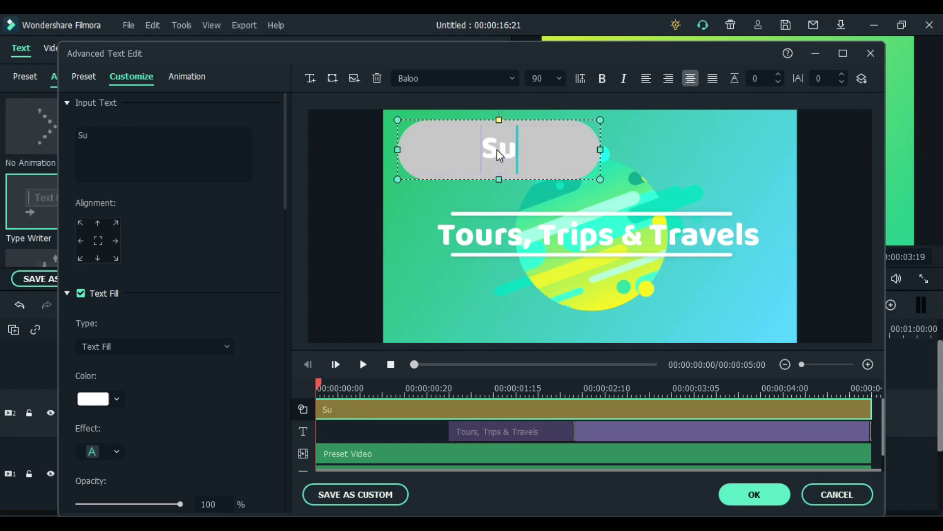
{"action": "type", "text": "bscrib"}
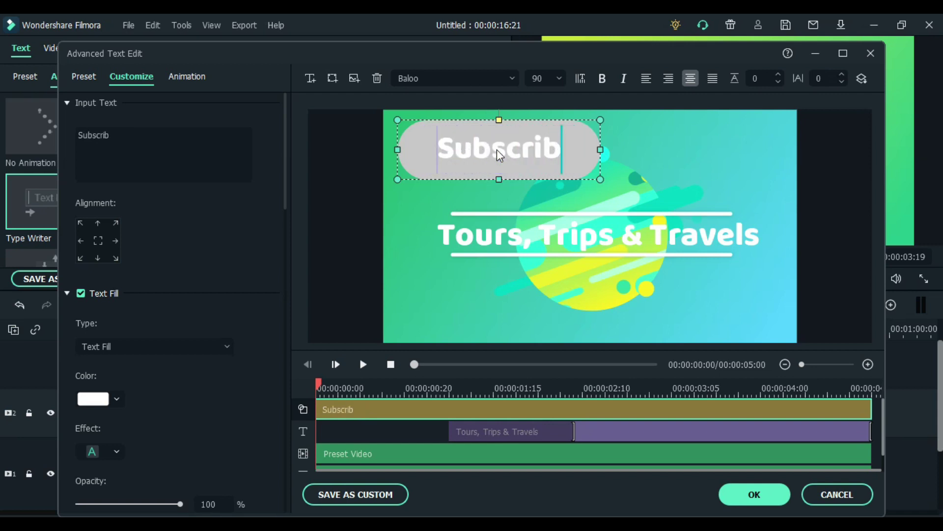
{"action": "type", "text": "e Now"}
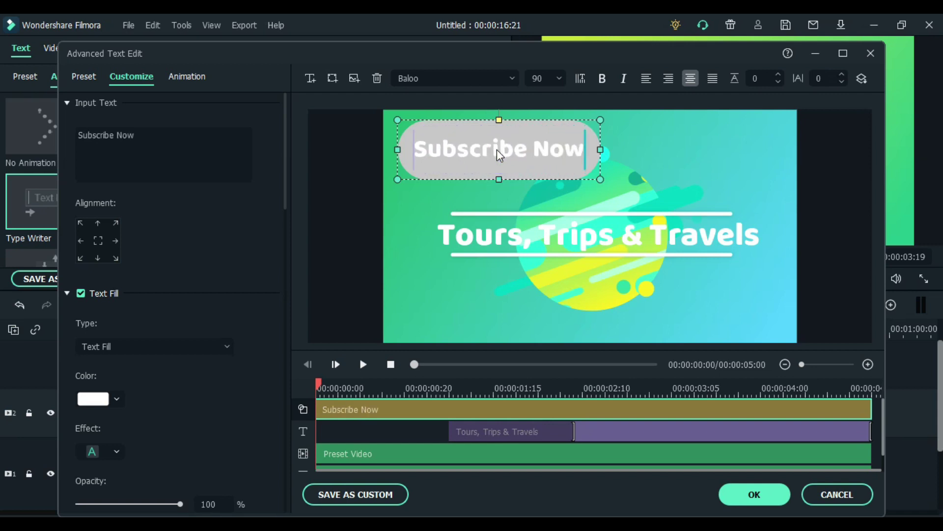
{"action": "left_click", "coordinate": [745, 156]}
- Move the Subscribe Now shape to the frame's upper right corner and scale it down to a small button
{"action": "left_click", "coordinate": [555, 152]}
{"action": "left_click_drag", "start_coordinate": [433, 137], "coordinate": [682, 134]}
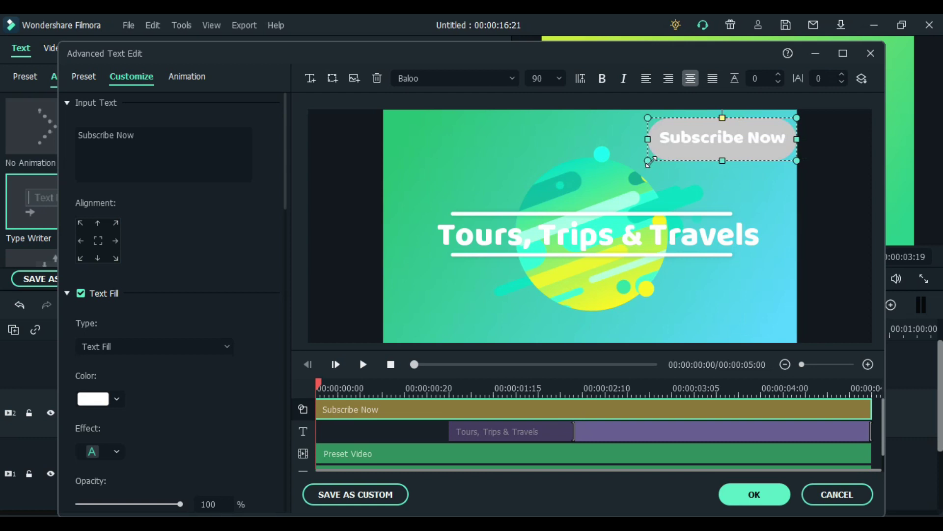
{"action": "left_click_drag", "start_coordinate": [648, 163], "coordinate": [714, 136]}
{"action": "left_click", "coordinate": [783, 206]}
{"action": "left_click", "coordinate": [736, 139]}
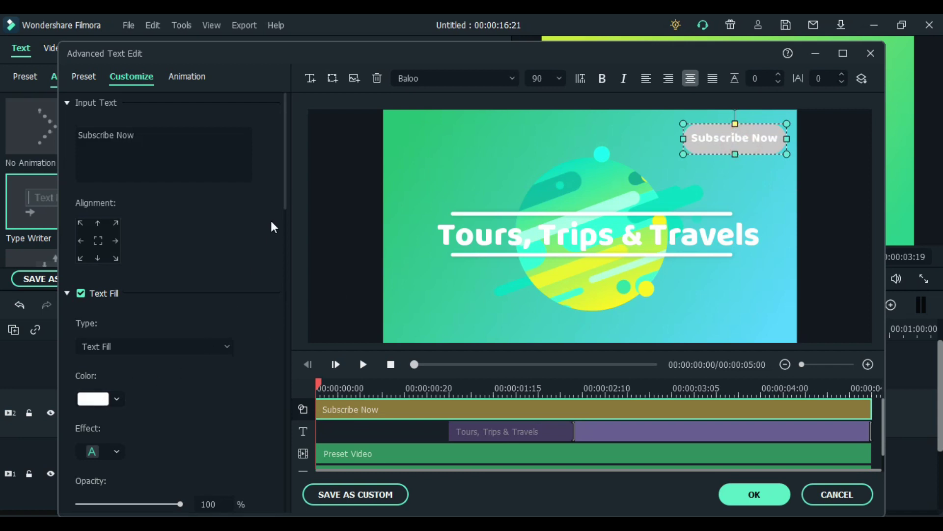
- Try crimson, lime green and brown as the Subscribe Now shape's fill color
{"action": "left_click_drag", "start_coordinate": [285, 199], "coordinate": [301, 473]}
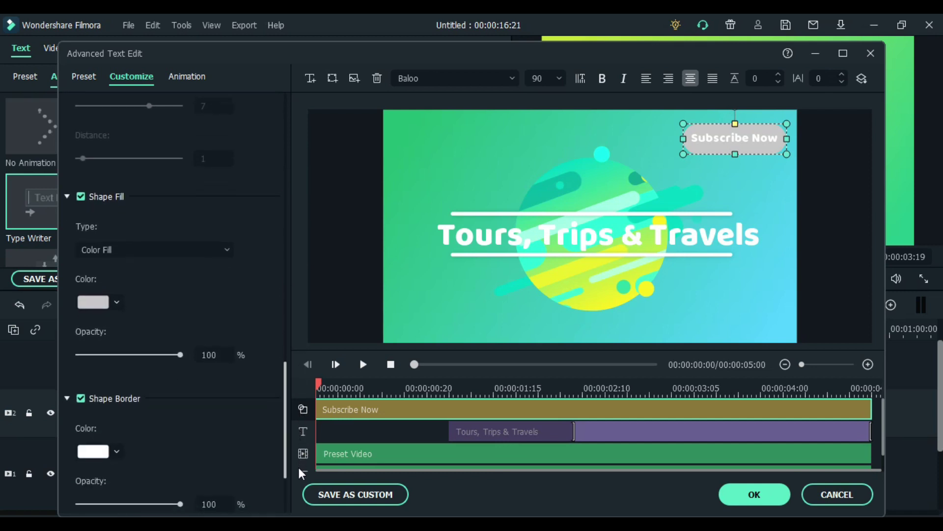
{"action": "left_click", "coordinate": [93, 303]}
{"action": "left_click", "coordinate": [118, 340]}
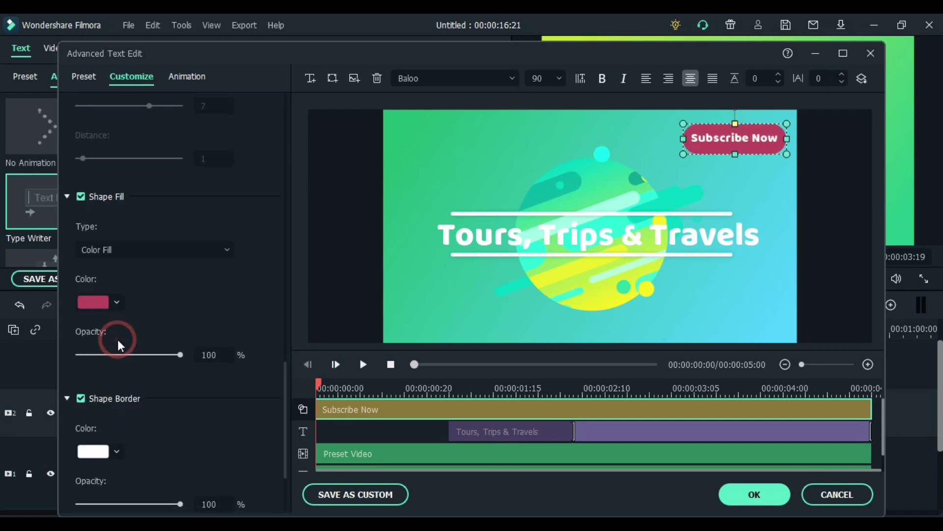
{"action": "left_click", "coordinate": [98, 310]}
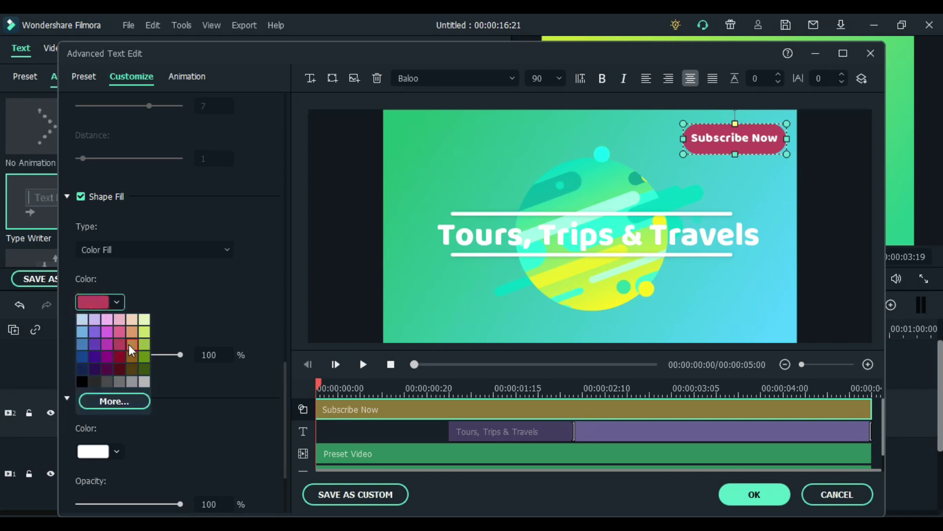
{"action": "left_click", "coordinate": [142, 345]}
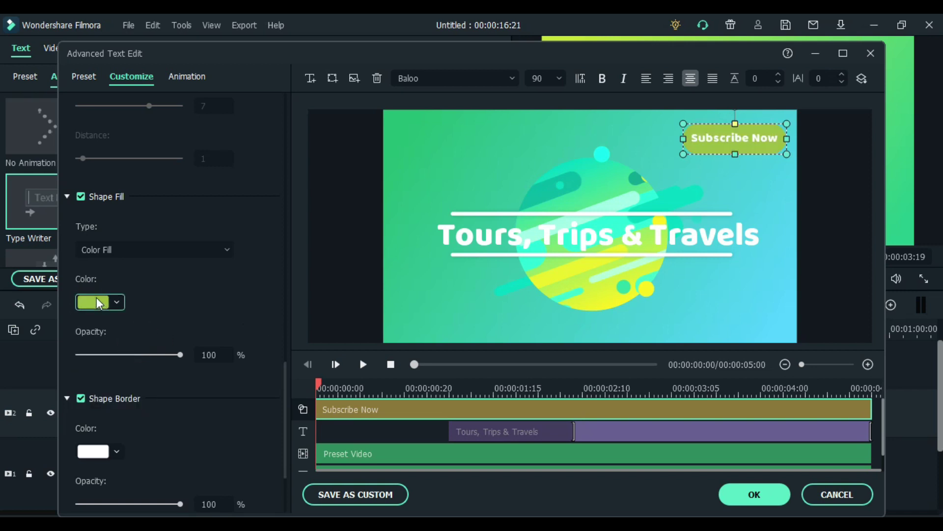
{"action": "left_click", "coordinate": [104, 308]}
{"action": "left_click", "coordinate": [135, 369]}
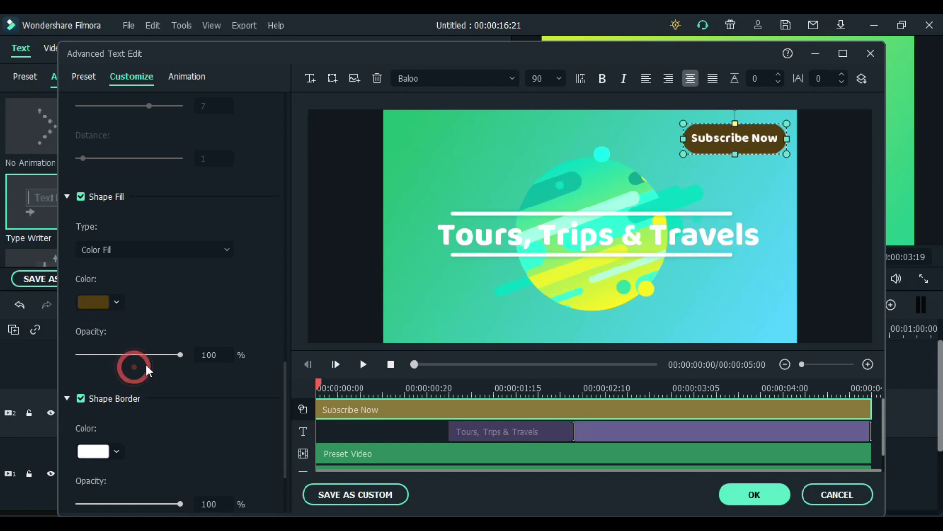
- Set the Subscribe Now shape's fill color to dark green and deselect the shape
{"action": "left_click", "coordinate": [104, 304]}
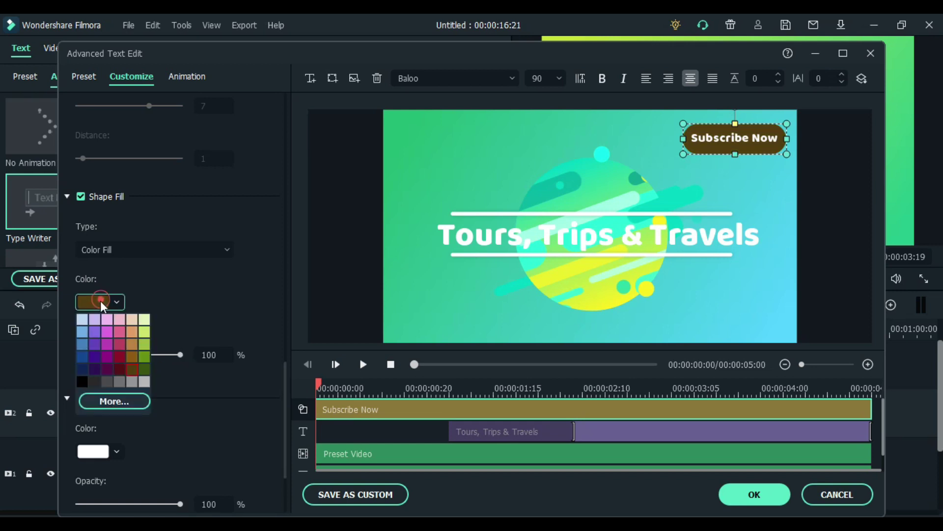
{"action": "left_click", "coordinate": [143, 370]}
{"action": "left_click", "coordinate": [776, 186]}
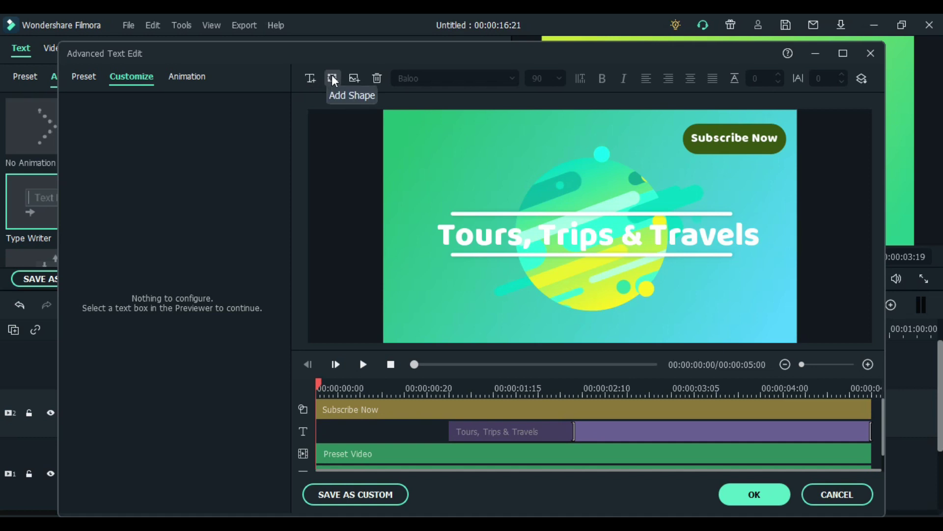
- Insert the image IMG_20210214_173807_546.jpg and place it as a small thumbnail in the frame's upper left corner
{"action": "left_click", "coordinate": [349, 77]}
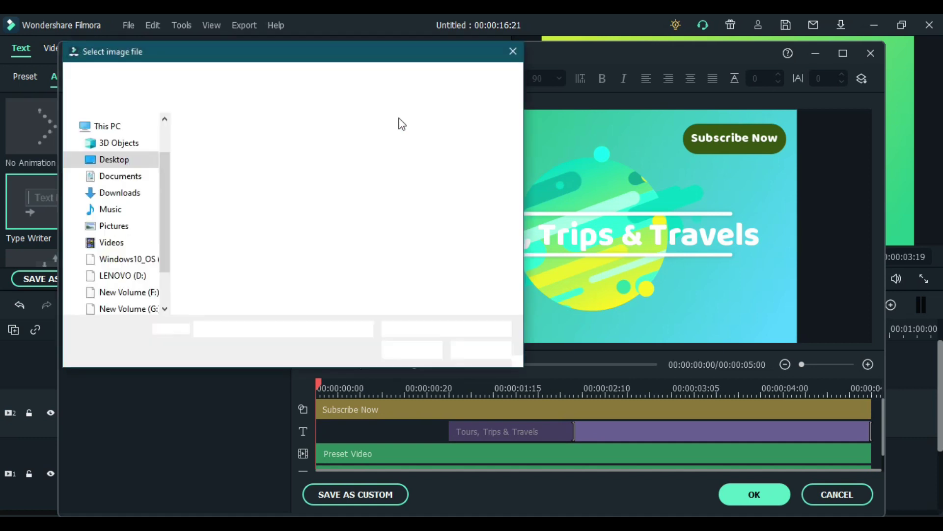
{"action": "left_click", "coordinate": [207, 146]}
{"action": "left_click", "coordinate": [404, 352]}
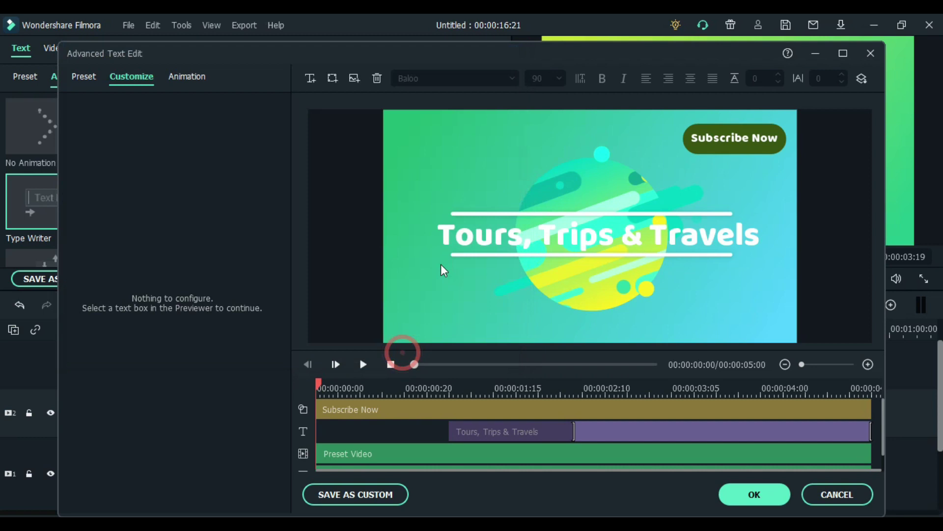
{"action": "left_click_drag", "start_coordinate": [524, 340], "coordinate": [429, 147]}
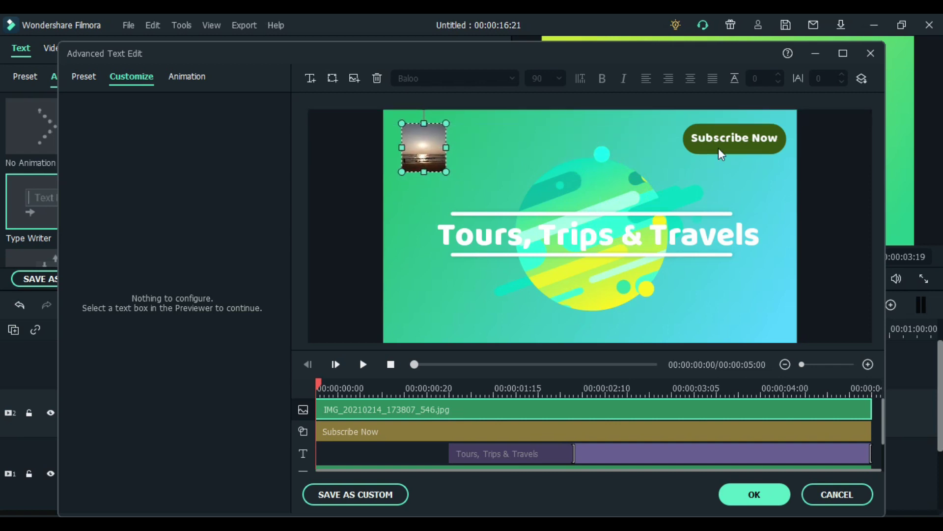
- Apply the Pixelate animation to the beach sunset image
{"action": "left_click", "coordinate": [196, 78]}
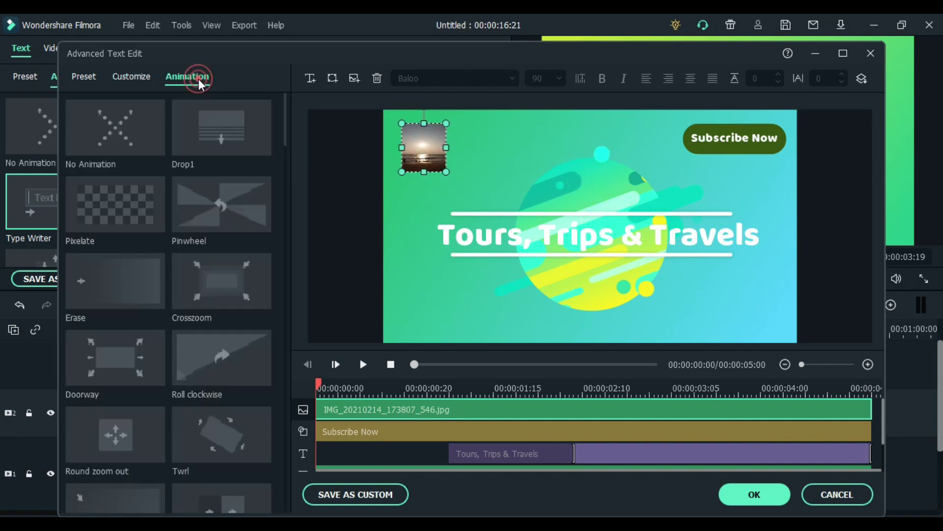
{"action": "left_click", "coordinate": [115, 207]}
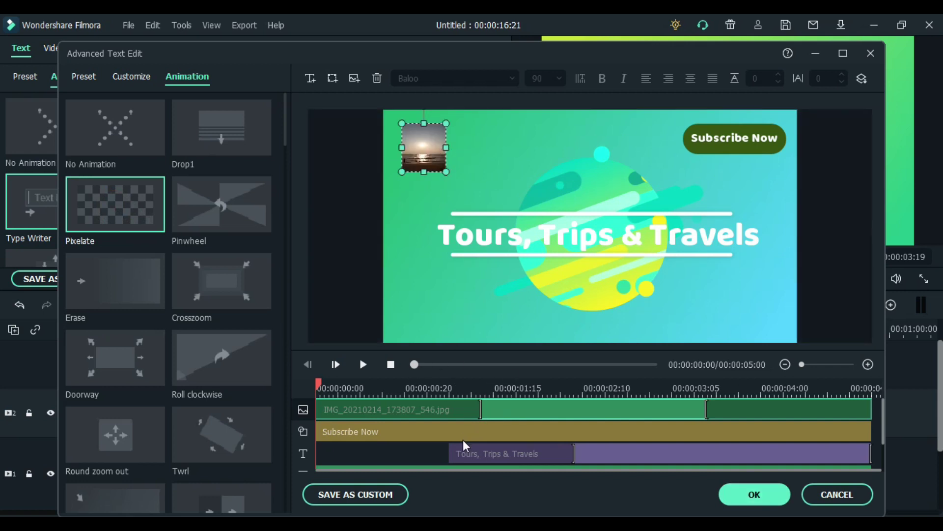
{"action": "scroll", "coordinate": [885, 426], "scroll_direction": "down", "scroll_amount": 2}
{"action": "scroll", "coordinate": [884, 427], "scroll_direction": "up", "scroll_amount": 2}
- Align the Subscribe Now shape's start with the Tours, Trips & Travels text, delay the image's start similarly, and accept the opener edits
{"action": "left_click", "coordinate": [364, 436]}
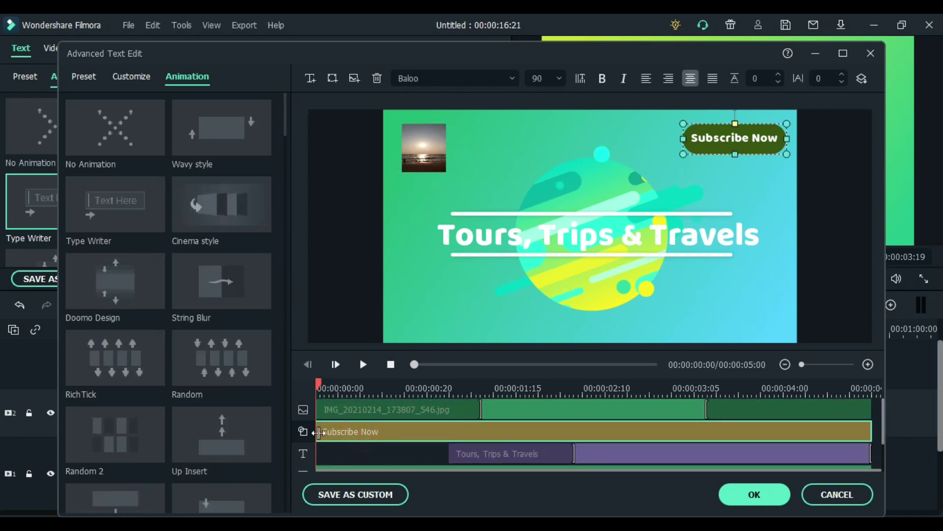
{"action": "left_click_drag", "start_coordinate": [317, 433], "coordinate": [448, 431]}
{"action": "left_click", "coordinate": [350, 409]}
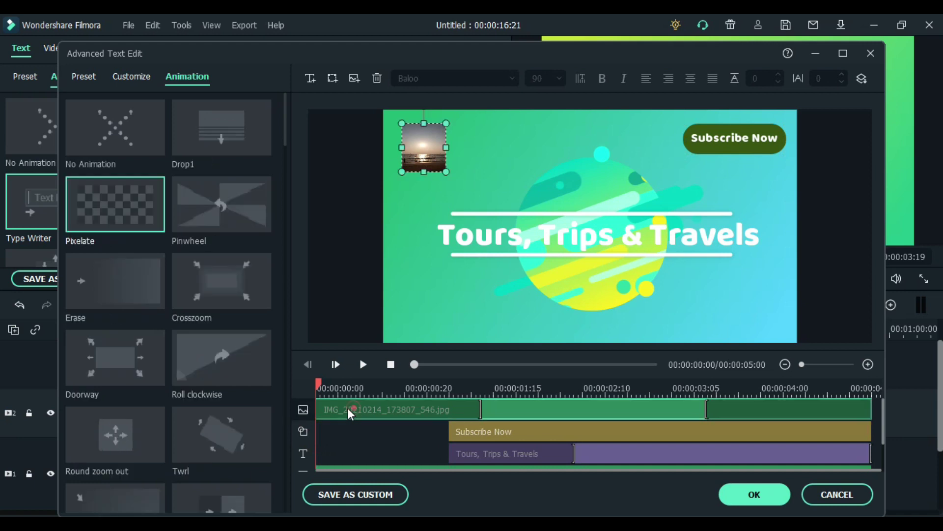
{"action": "left_click_drag", "start_coordinate": [320, 408], "coordinate": [427, 409]}
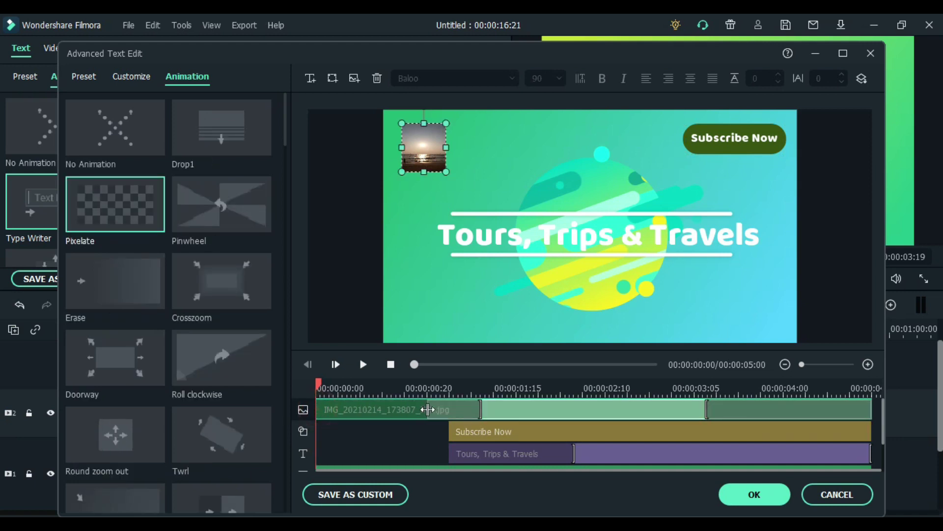
{"action": "left_click", "coordinate": [743, 495]}
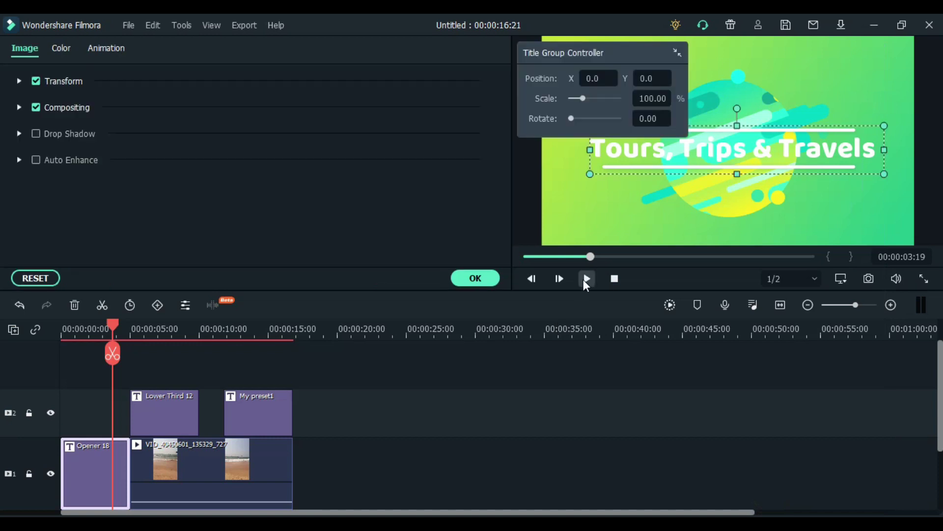
{"action": "left_click", "coordinate": [674, 53]}
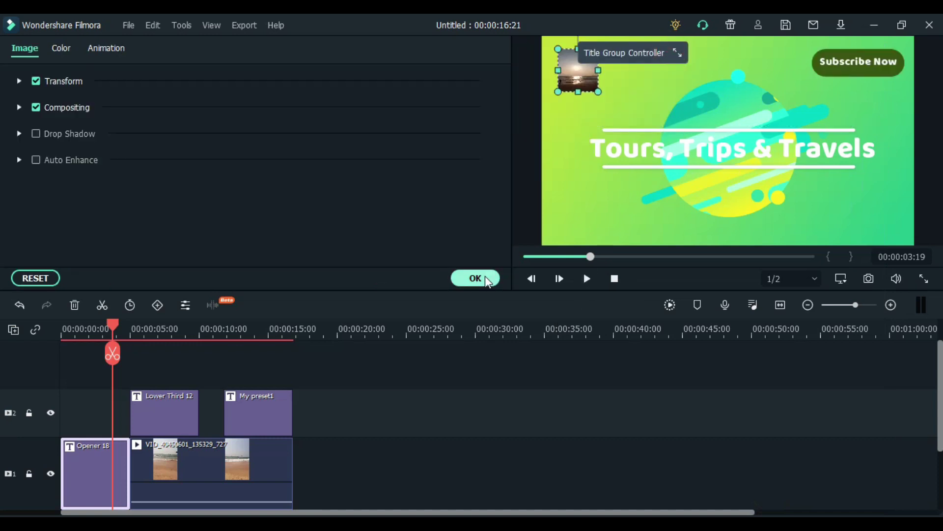
{"action": "left_click", "coordinate": [475, 277]}
- Play the timeline from the start through the opener and the beach video titles, stopping during the last title
{"action": "left_click", "coordinate": [56, 329]}
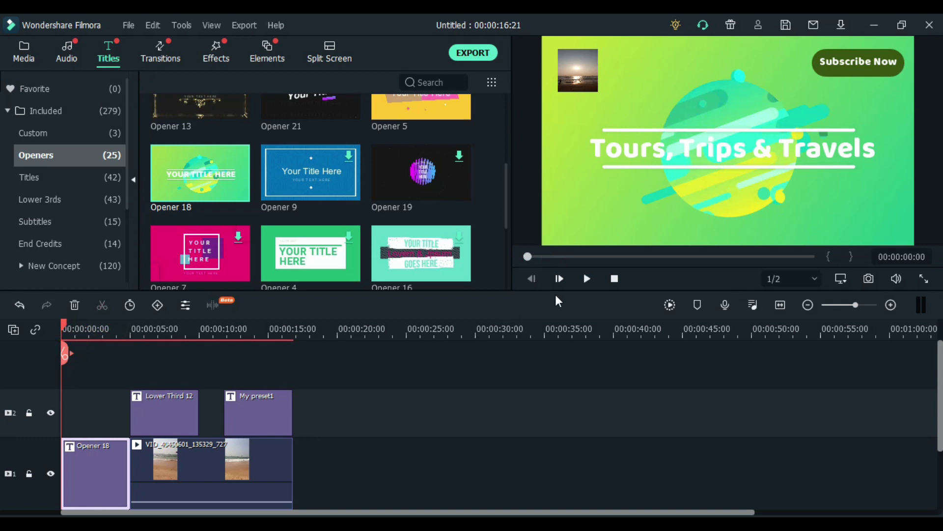
{"action": "left_click", "coordinate": [586, 279]}
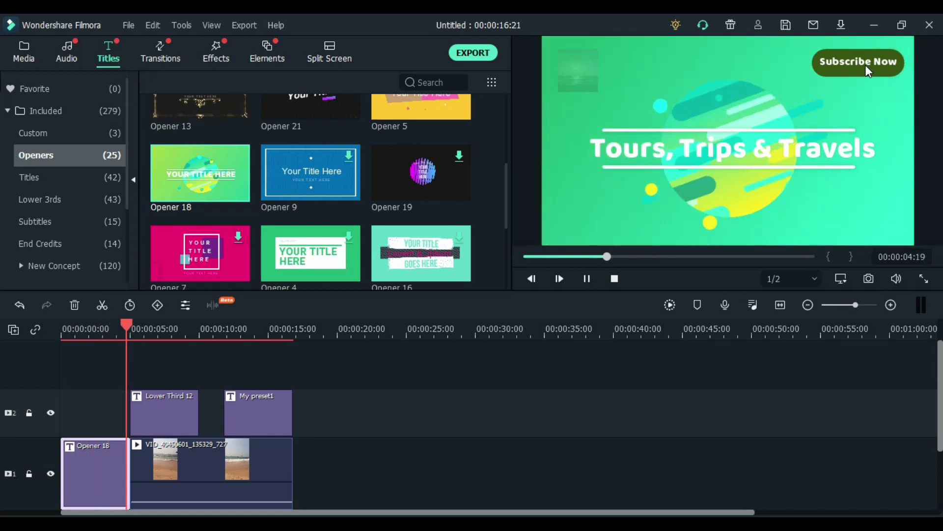
{"action": "left_click", "coordinate": [590, 275]}
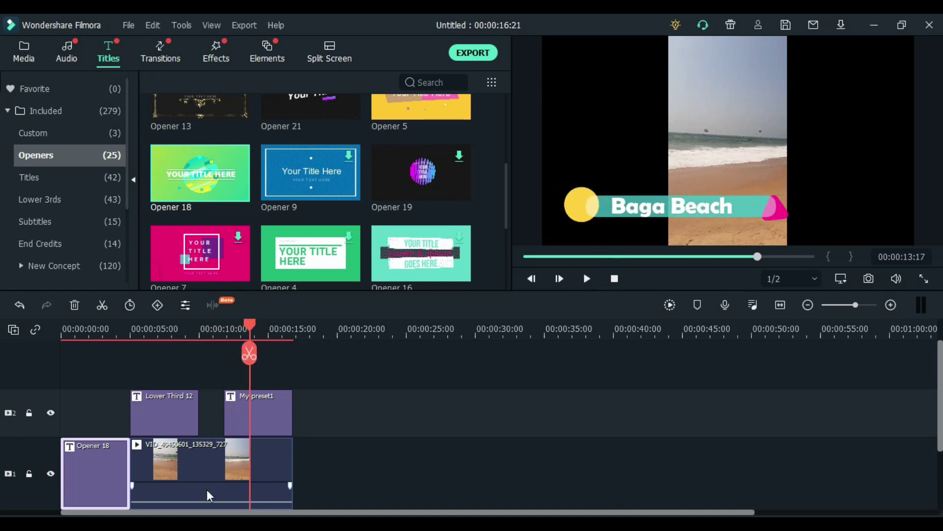
- Reopen Opener 18's text settings to review the Subscribe Now shape, then close them and deselect the clip
{"action": "left_click", "coordinate": [84, 460]}
{"action": "double_click", "coordinate": [95, 479]}
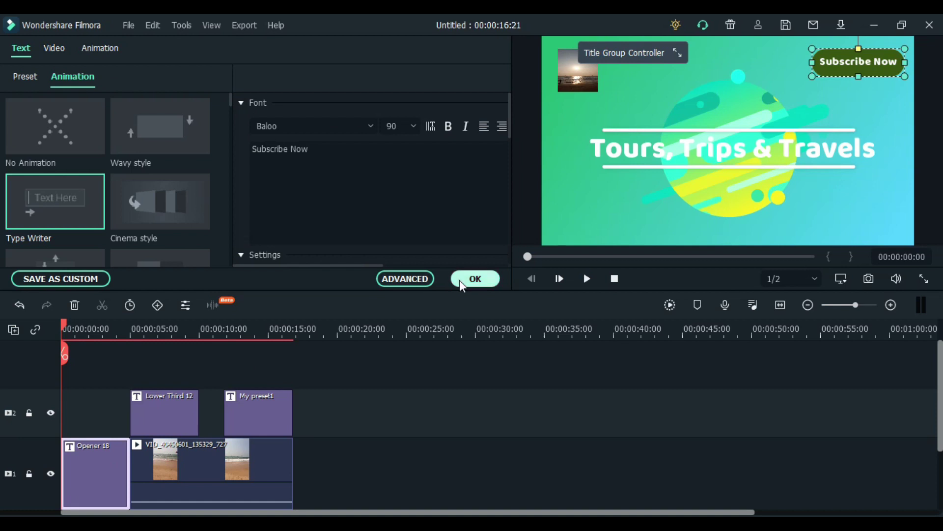
{"action": "left_click", "coordinate": [475, 278]}
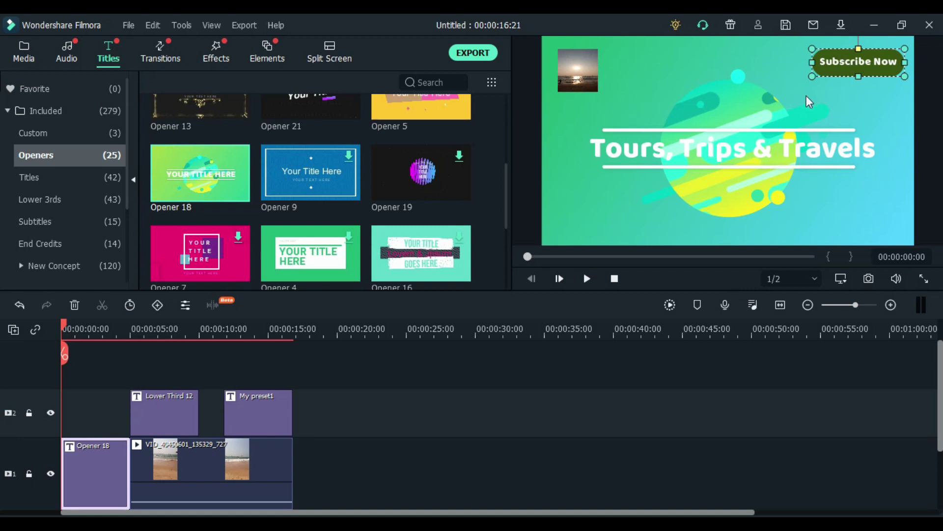
{"action": "left_click", "coordinate": [879, 117]}
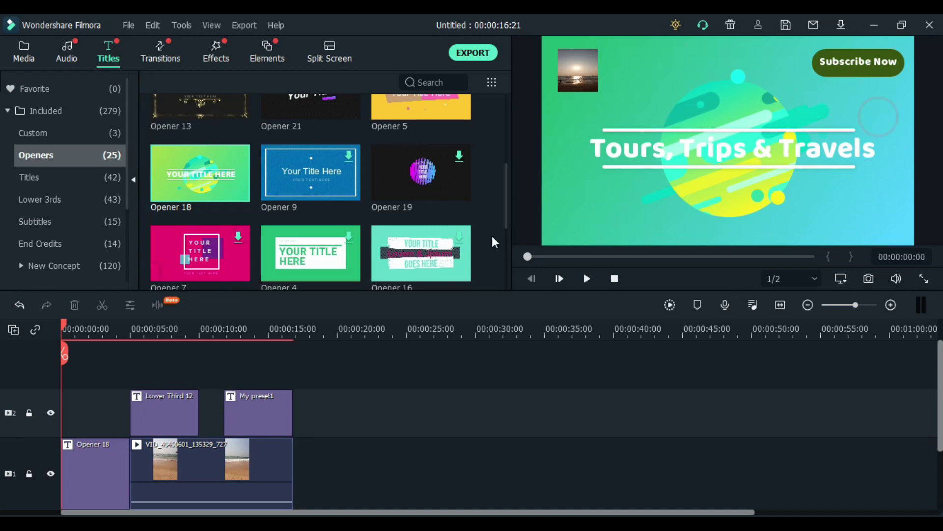
{"action": "left_click", "coordinate": [504, 195]}
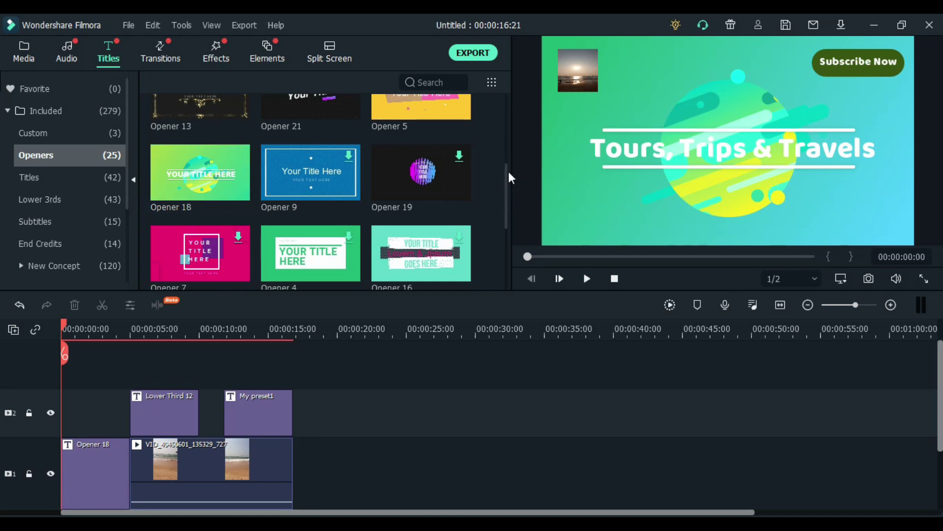
{"action": "left_click_drag", "start_coordinate": [506, 175], "coordinate": [499, 92]}
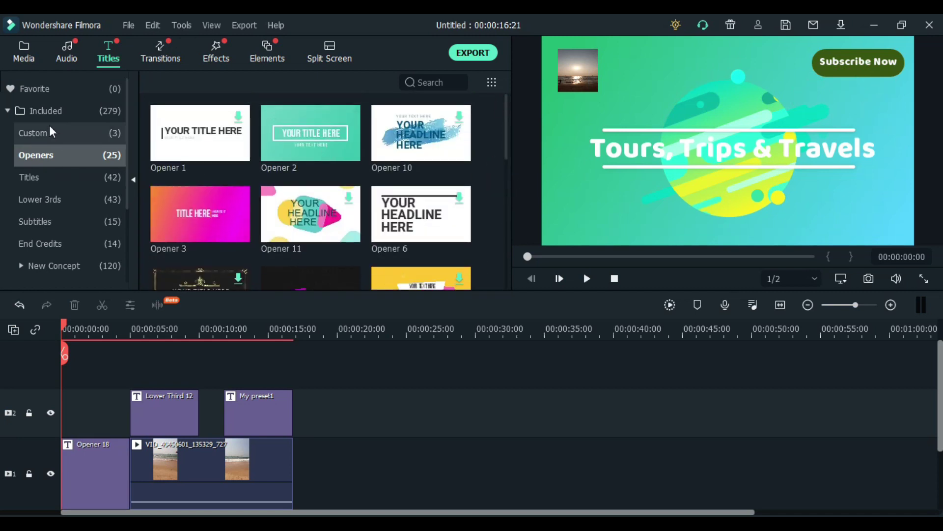
- Insert the custom title My Intro 1 at the start of video track 1, before Opener 18, and play the timeline into the Baga Beach title
{"action": "left_click", "coordinate": [51, 130]}
{"action": "left_click", "coordinate": [202, 128]}
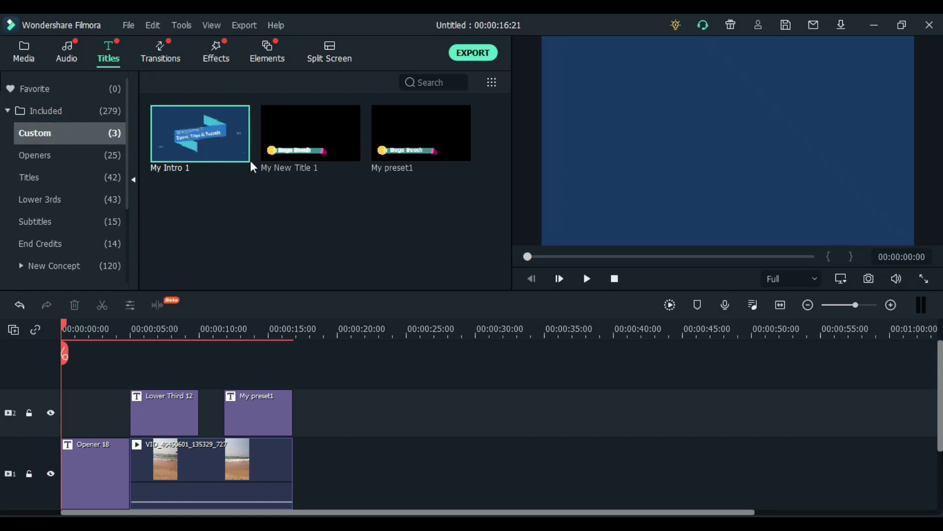
{"action": "left_click_drag", "start_coordinate": [202, 137], "coordinate": [60, 462]}
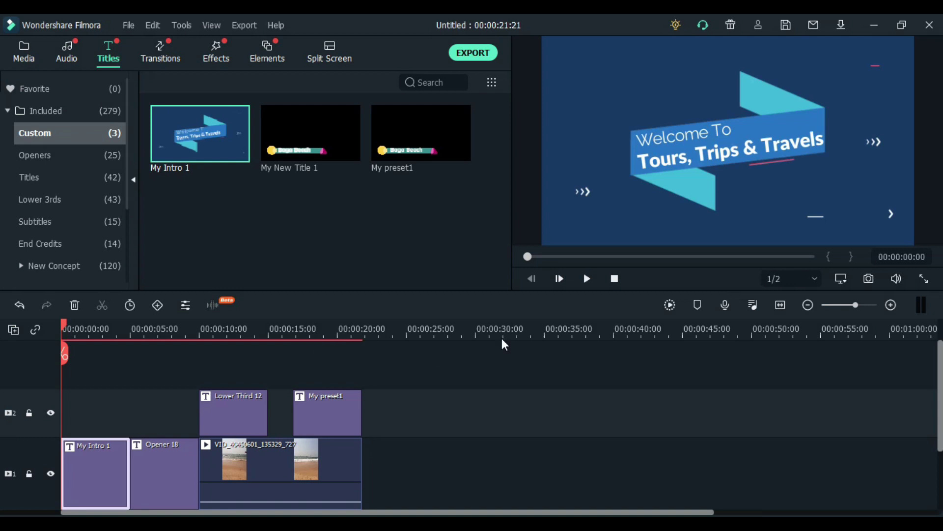
{"action": "left_click", "coordinate": [586, 279]}
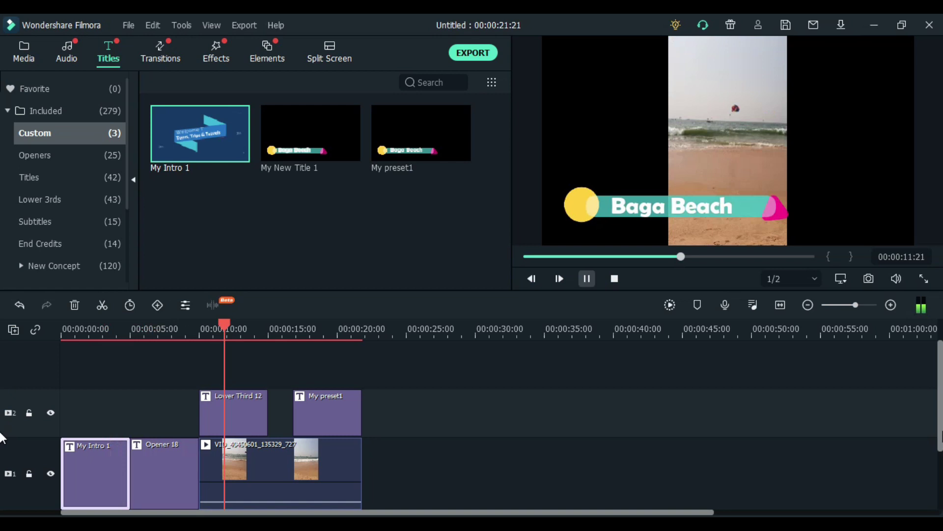
{"action": "key", "text": "space"}
- View the empty audio track and the included audio library, selecting the Opener 18 clip on the timeline
{"action": "scroll", "coordinate": [1, 438], "scroll_direction": "down", "scroll_amount": 2}
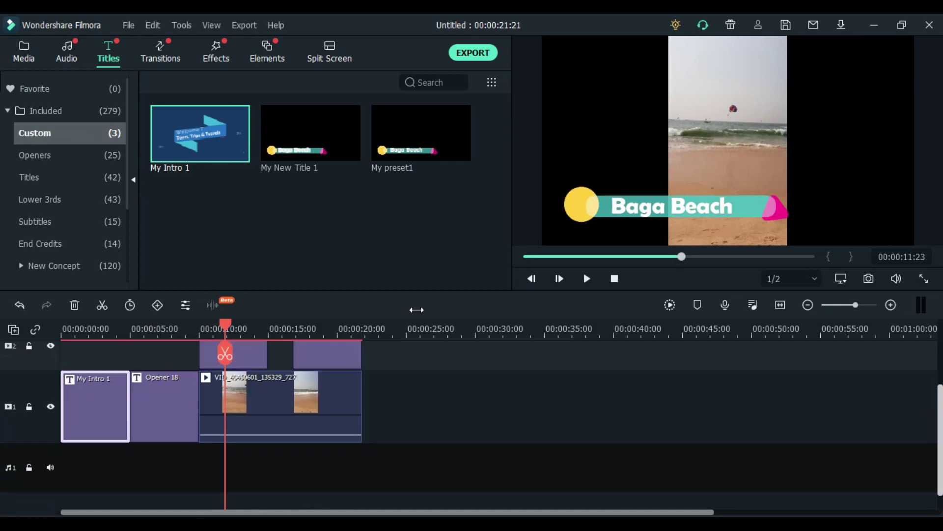
{"action": "left_click", "coordinate": [69, 53]}
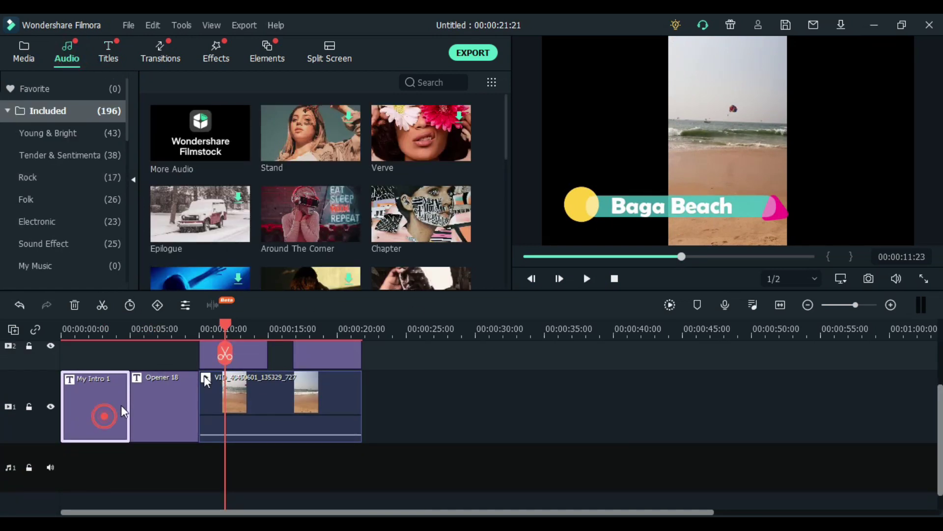
{"action": "left_click", "coordinate": [157, 411]}
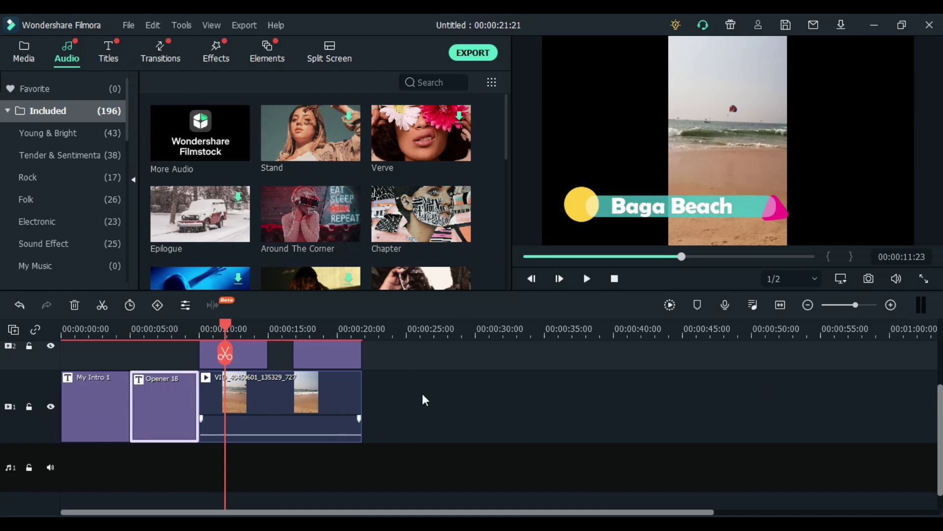
{"action": "scroll", "coordinate": [2, 410], "scroll_direction": "up", "scroll_amount": 2}
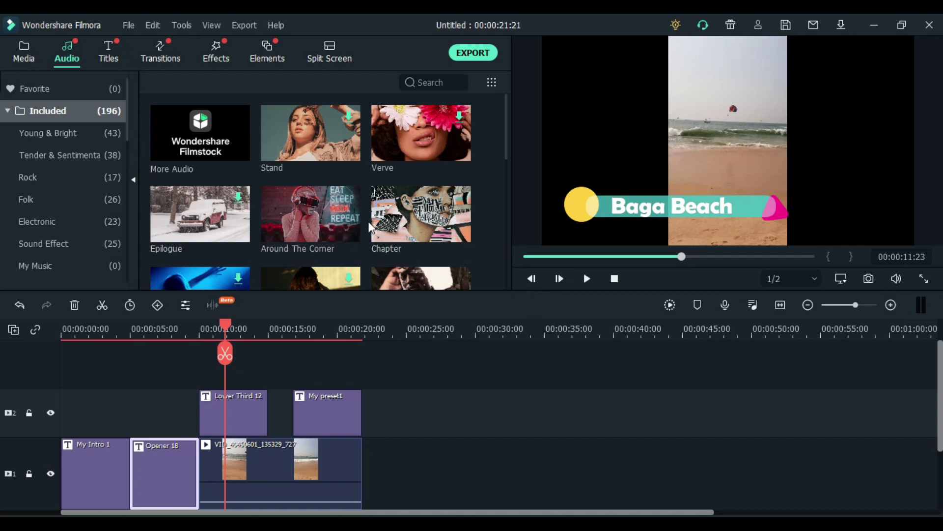
- Browse the included title templates, going through the Openers, Titles, Lower 3rds, Subtitles and End Credits categories
{"action": "left_click", "coordinate": [108, 53]}
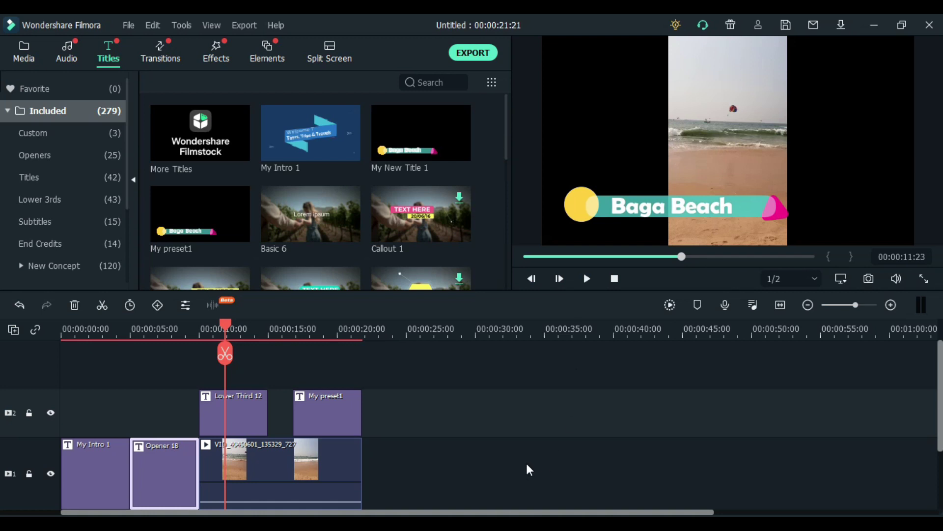
{"action": "left_click_drag", "start_coordinate": [506, 147], "coordinate": [512, 264]}
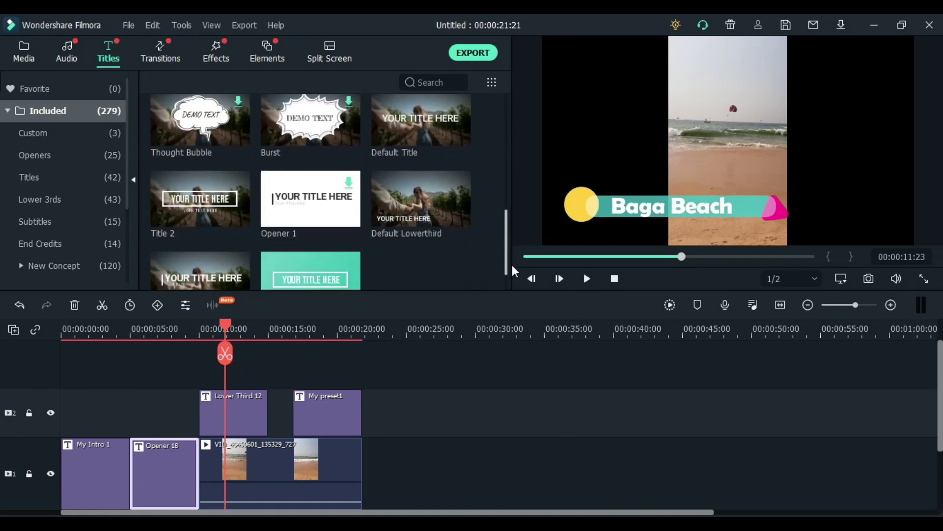
{"action": "left_click", "coordinate": [38, 155]}
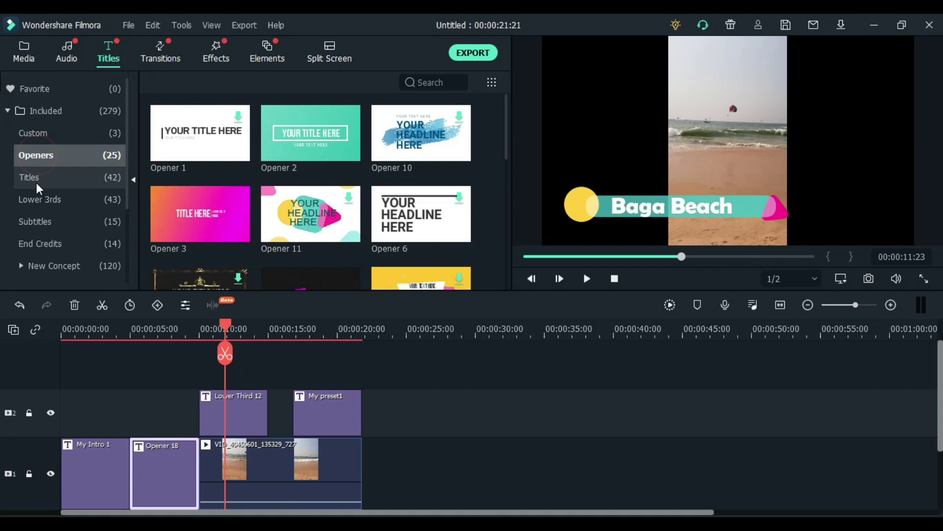
{"action": "left_click", "coordinate": [36, 180]}
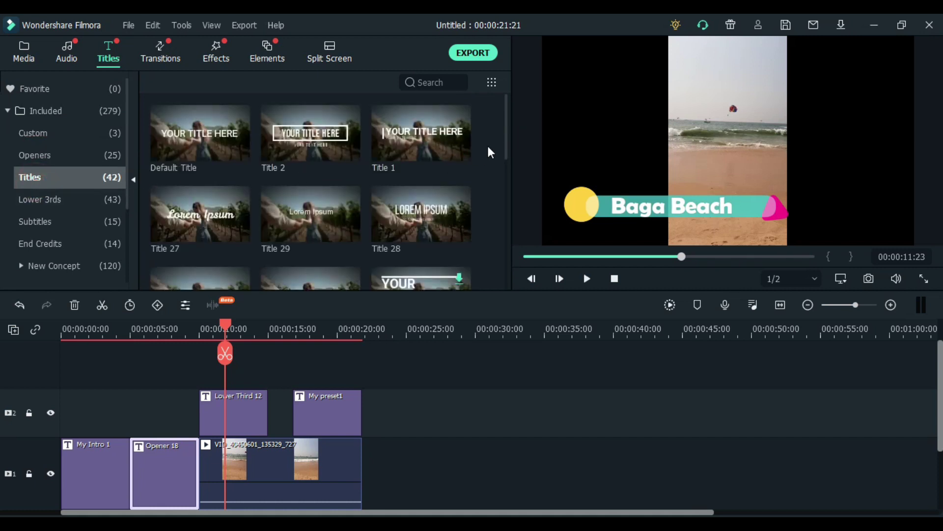
{"action": "left_click_drag", "start_coordinate": [507, 146], "coordinate": [503, 267]}
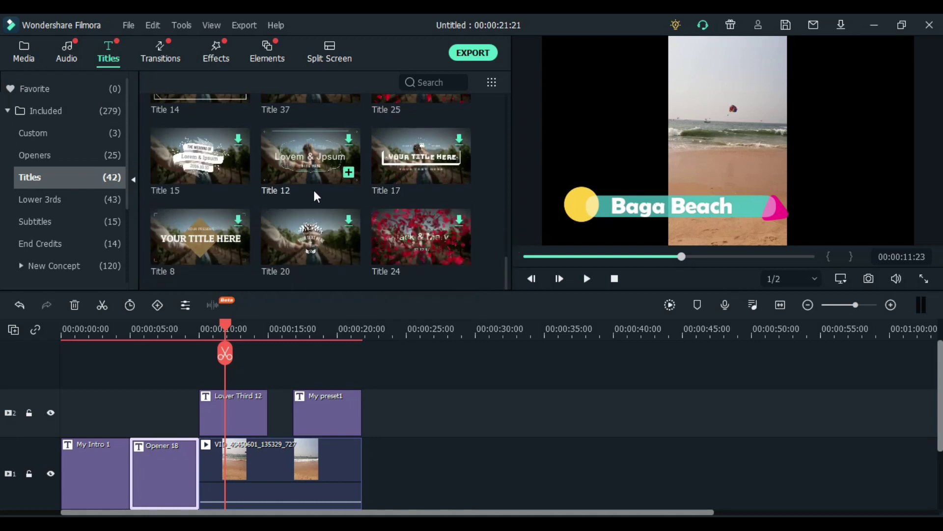
{"action": "left_click", "coordinate": [59, 202]}
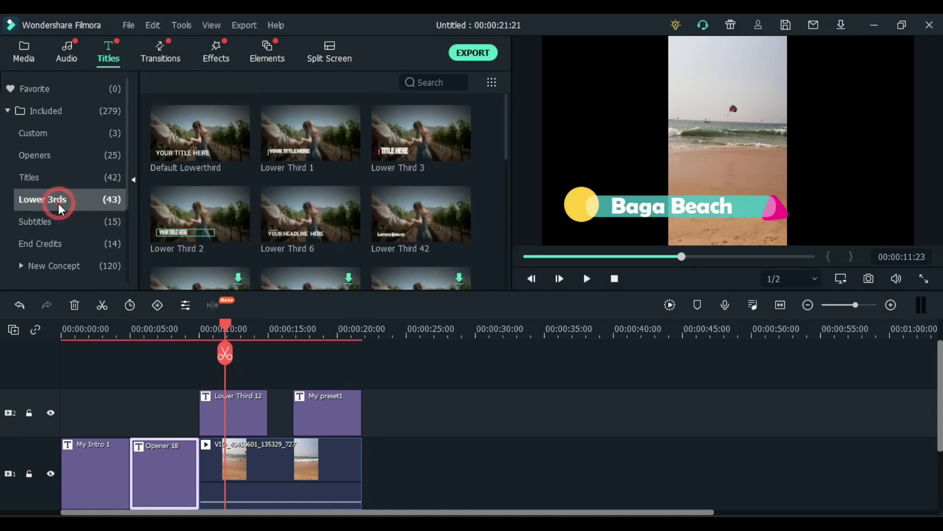
{"action": "left_click", "coordinate": [66, 224]}
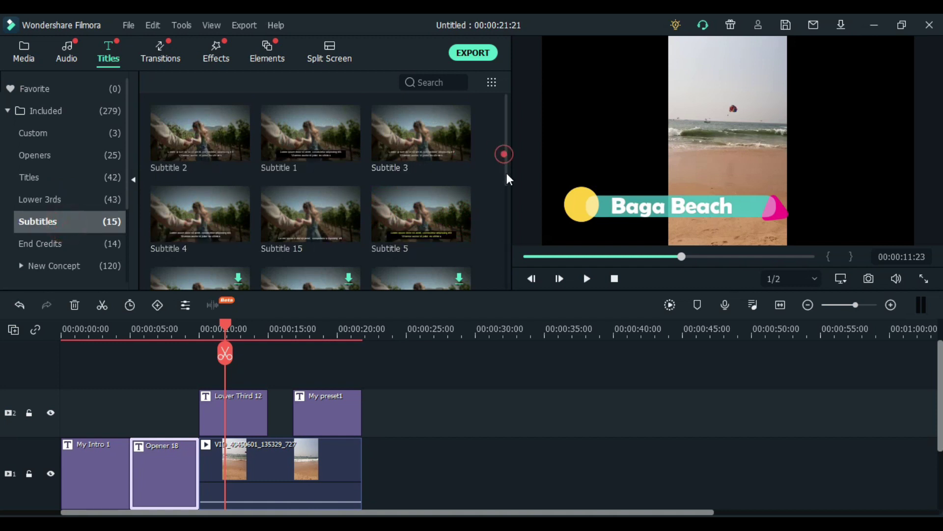
{"action": "left_click_drag", "start_coordinate": [506, 170], "coordinate": [505, 199]}
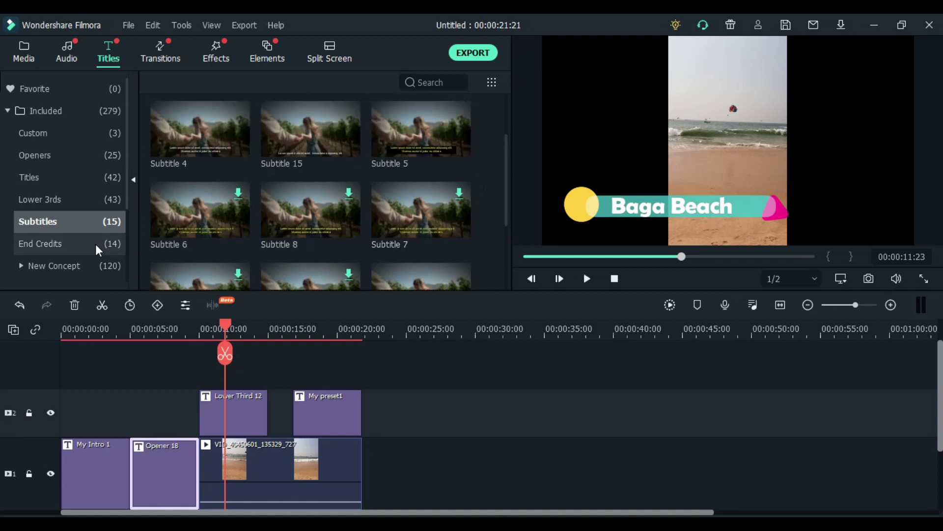
{"action": "left_click", "coordinate": [95, 243]}
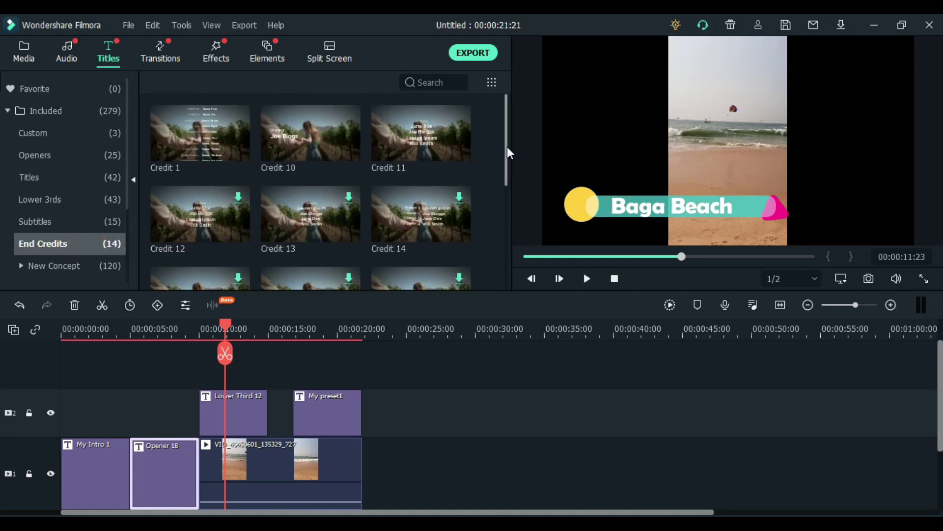
{"action": "left_click_drag", "start_coordinate": [506, 146], "coordinate": [509, 222]}
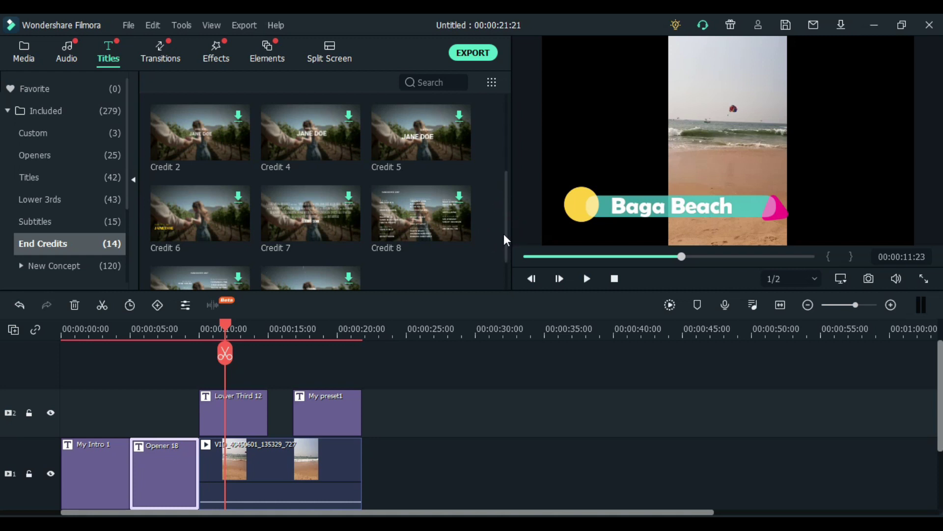
{"action": "left_click_drag", "start_coordinate": [506, 246], "coordinate": [506, 163]}
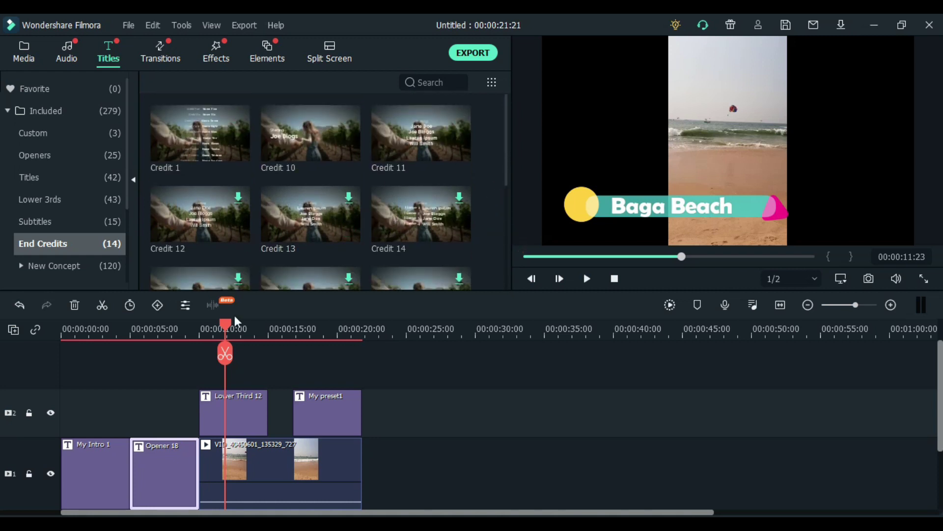
- Open Lower Third 12 in the advanced text editor, review its text style presets, customization settings and shape options, and close the editor
{"action": "double_click", "coordinate": [234, 413]}
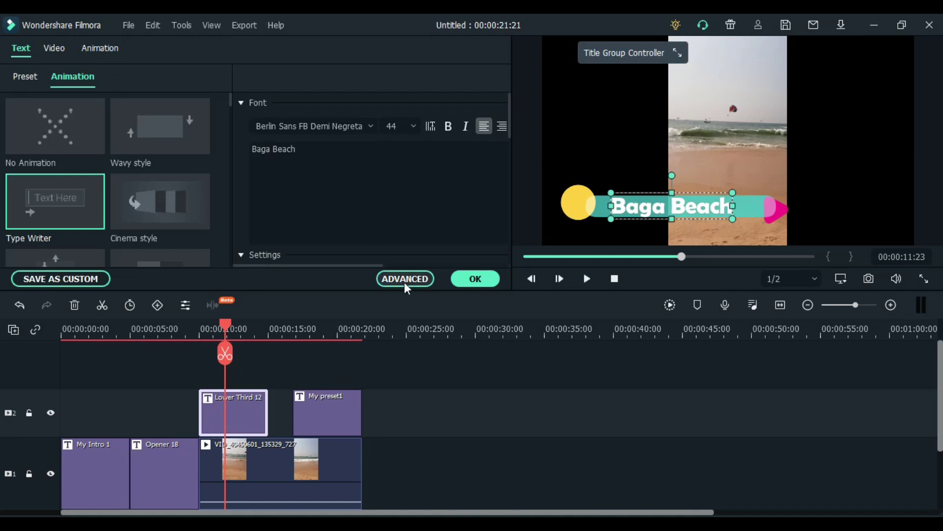
{"action": "left_click", "coordinate": [405, 279]}
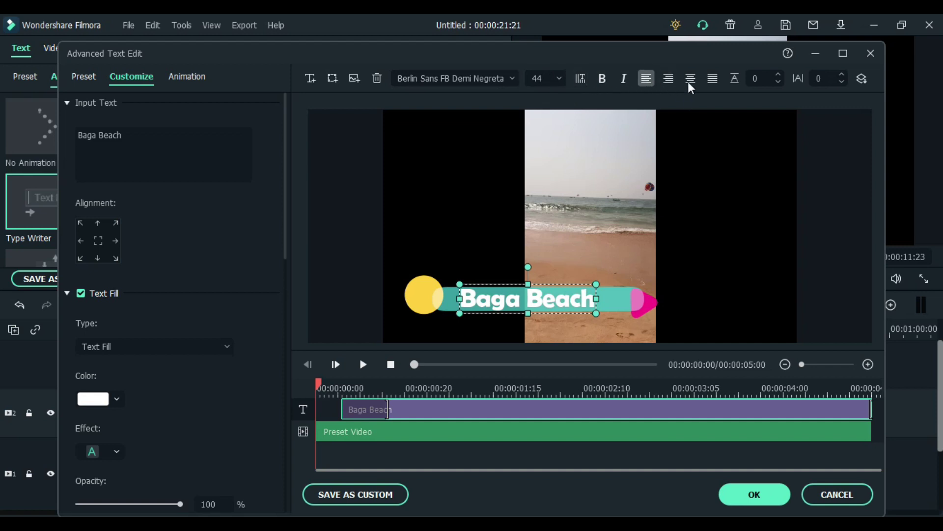
{"action": "left_click", "coordinate": [182, 85]}
{"action": "left_click", "coordinate": [88, 79]}
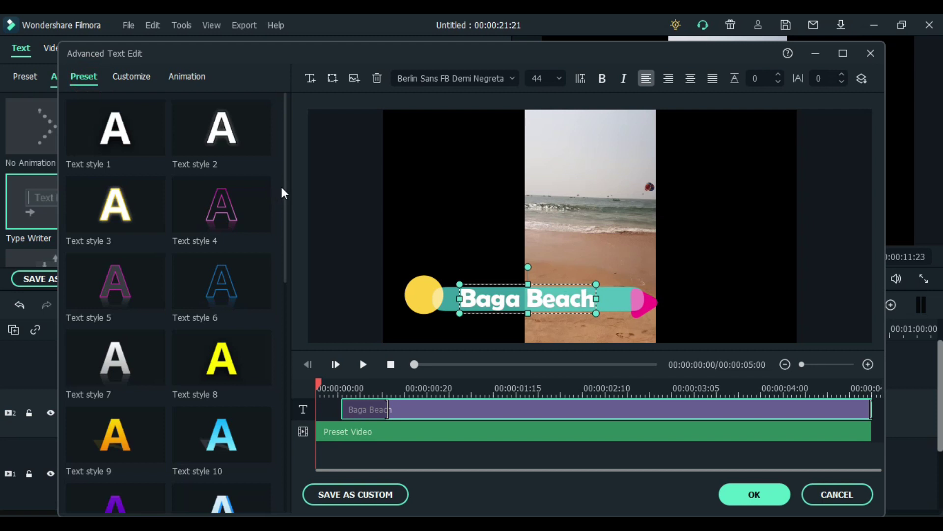
{"action": "left_click", "coordinate": [131, 79]}
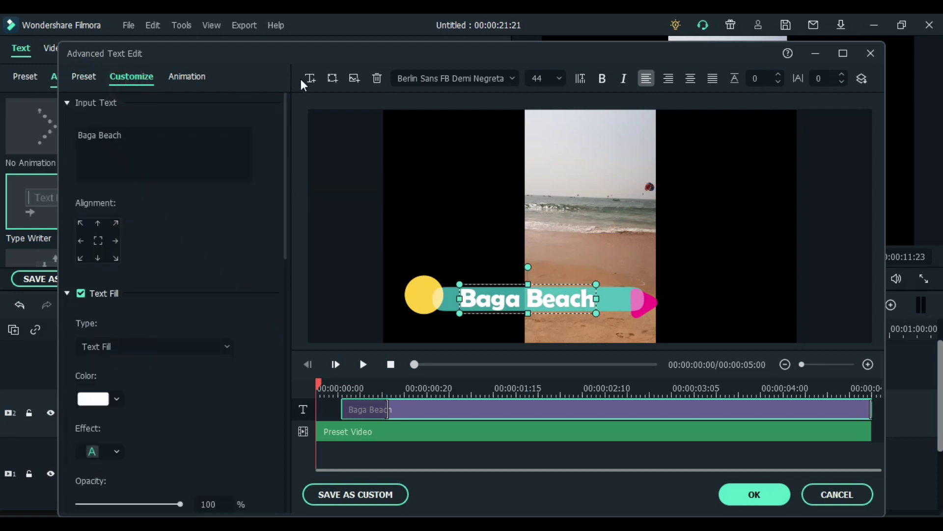
{"action": "left_click", "coordinate": [332, 80]}
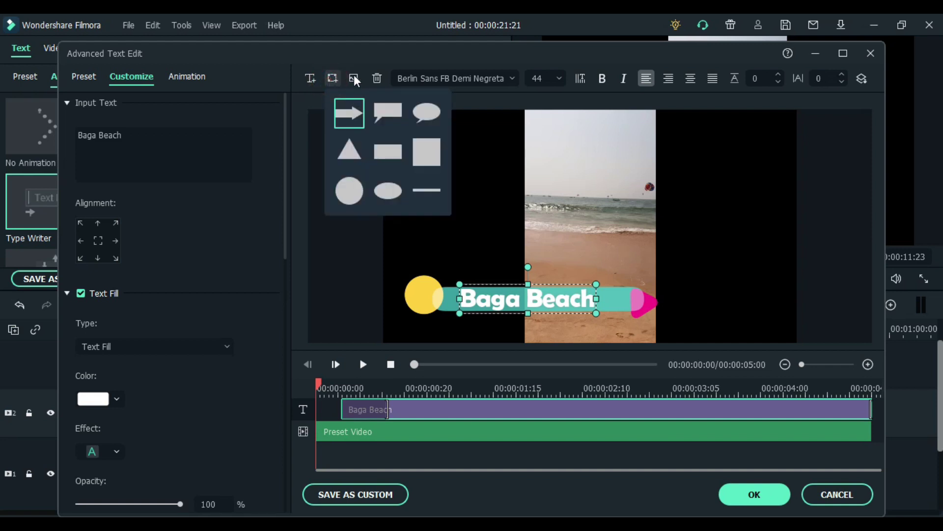
{"action": "left_click", "coordinate": [354, 76]}
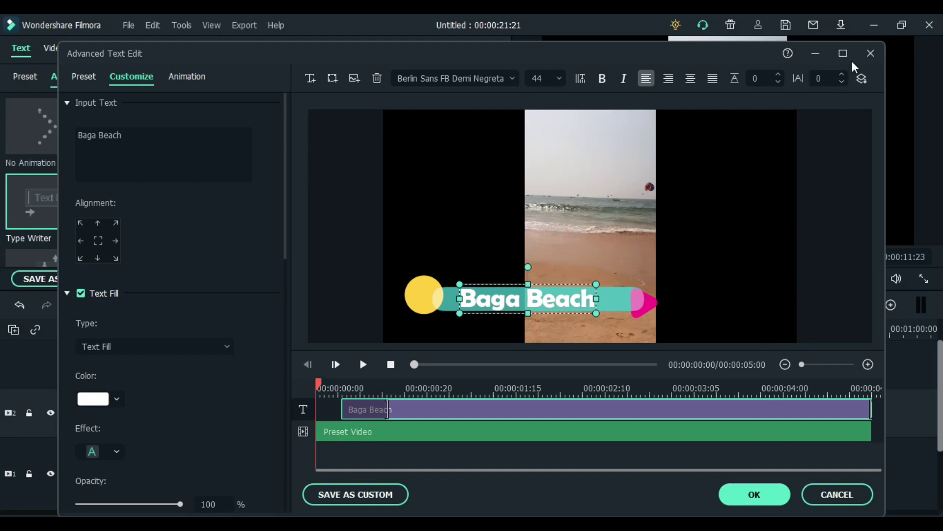
{"action": "left_click", "coordinate": [869, 54]}
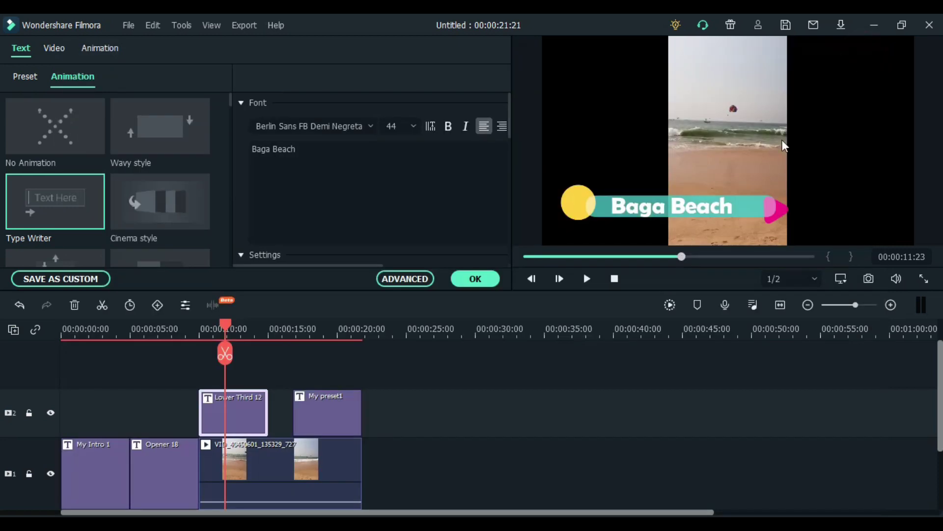